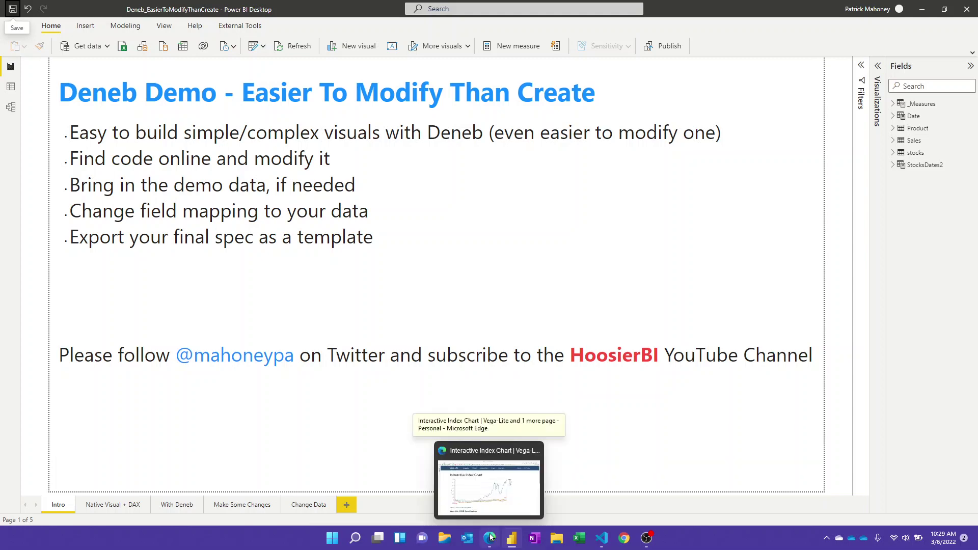
Step: Switch to Microsoft Edge and examine the Interactive Index Chart's Vega-Lite JSON specification, from its data source through its params, transforms, marks and encodings
left_click(490, 537)
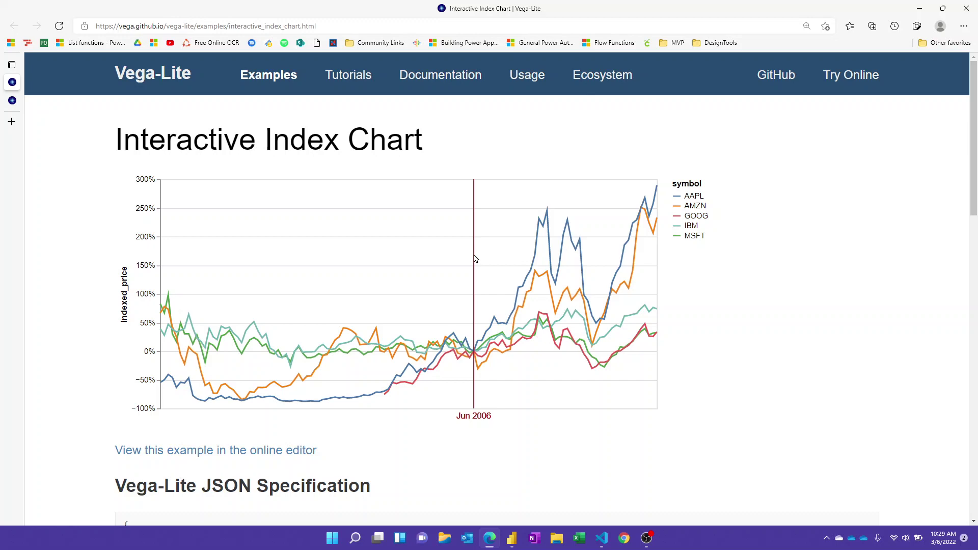
scroll(474, 259, "down", 1)
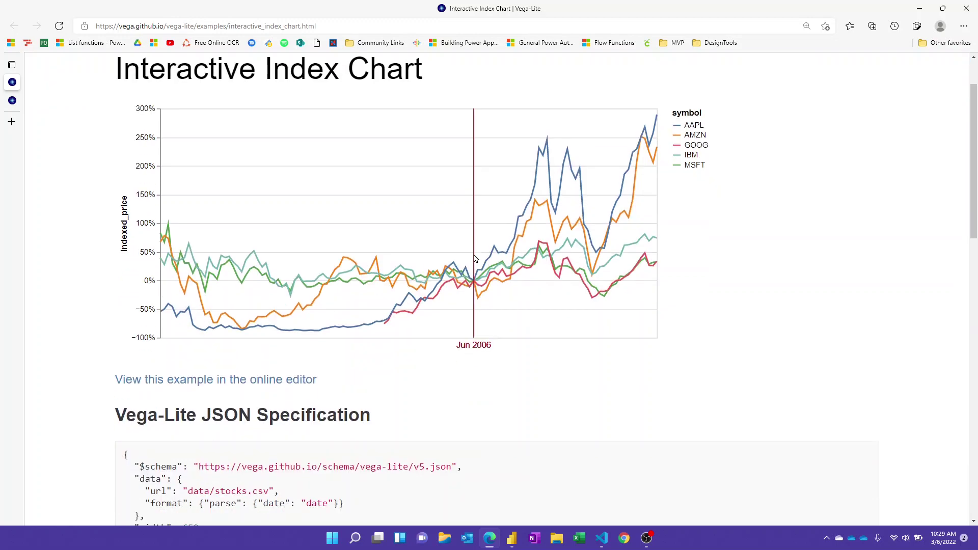
scroll(491, 271, "down", 2)
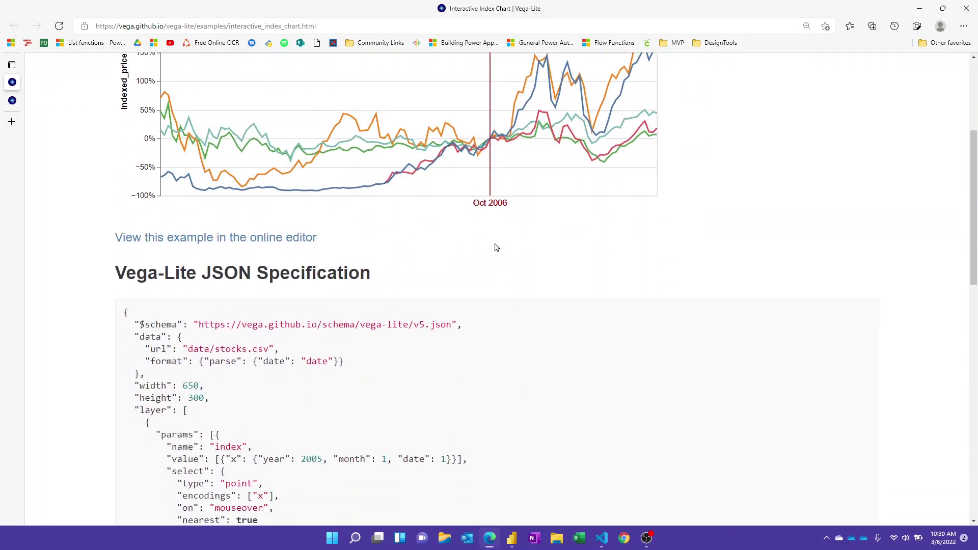
scroll(491, 259, "down", 2)
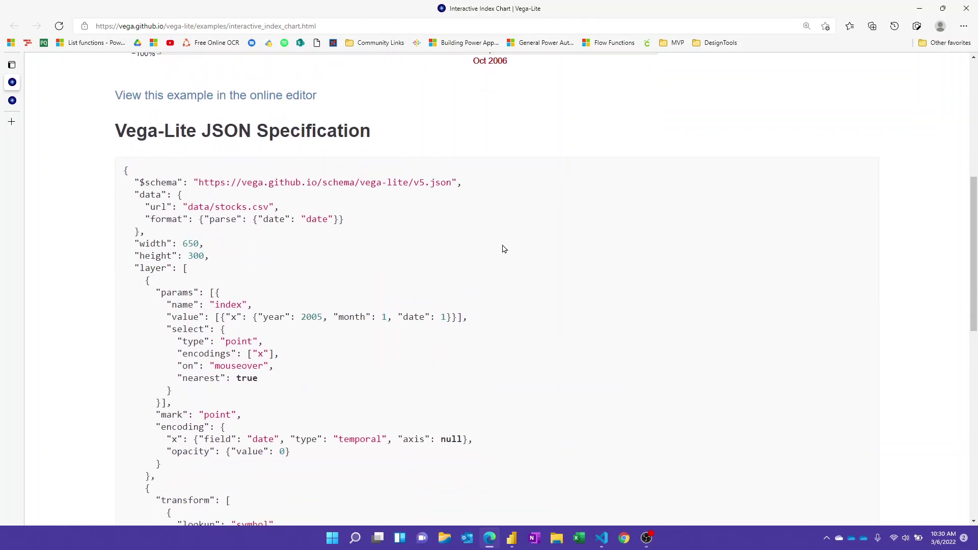
scroll(504, 250, "down", 1)
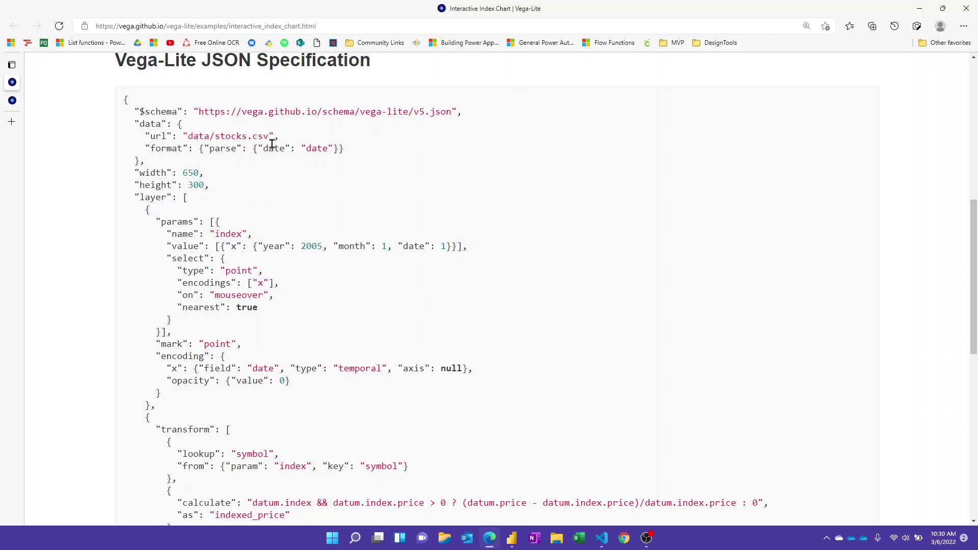
scroll(281, 169, "down", 1)
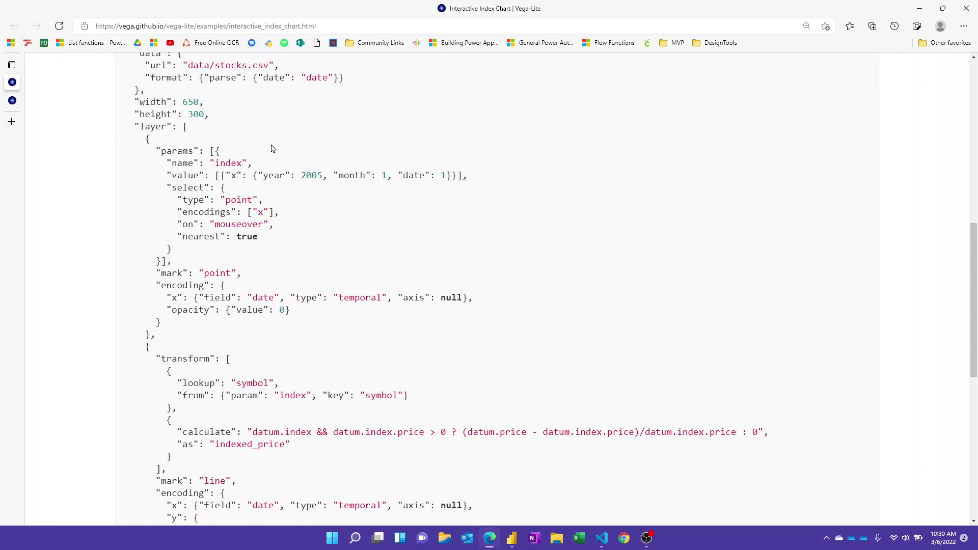
scroll(275, 148, "down", 1)
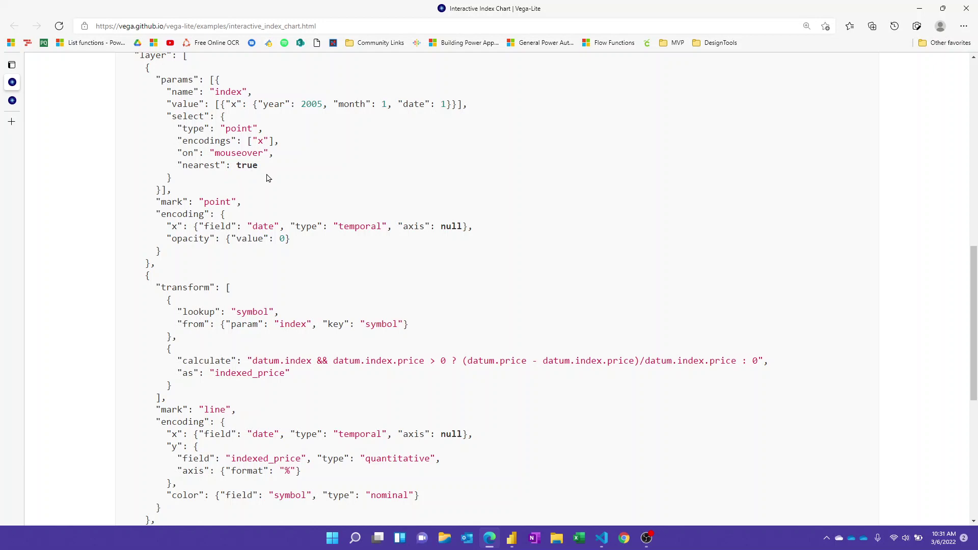
scroll(327, 196, "down", 1)
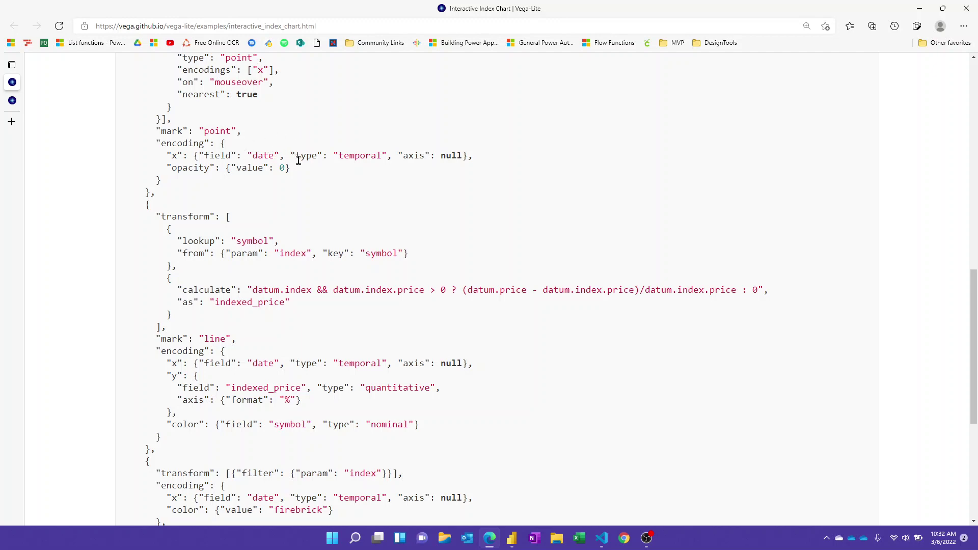
scroll(295, 159, "down", 3)
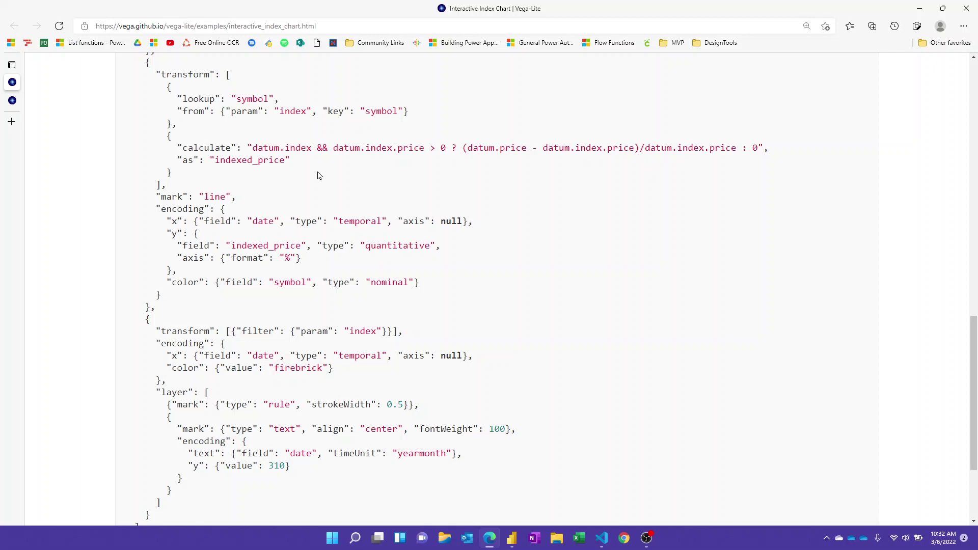
scroll(319, 175, "up", 4)
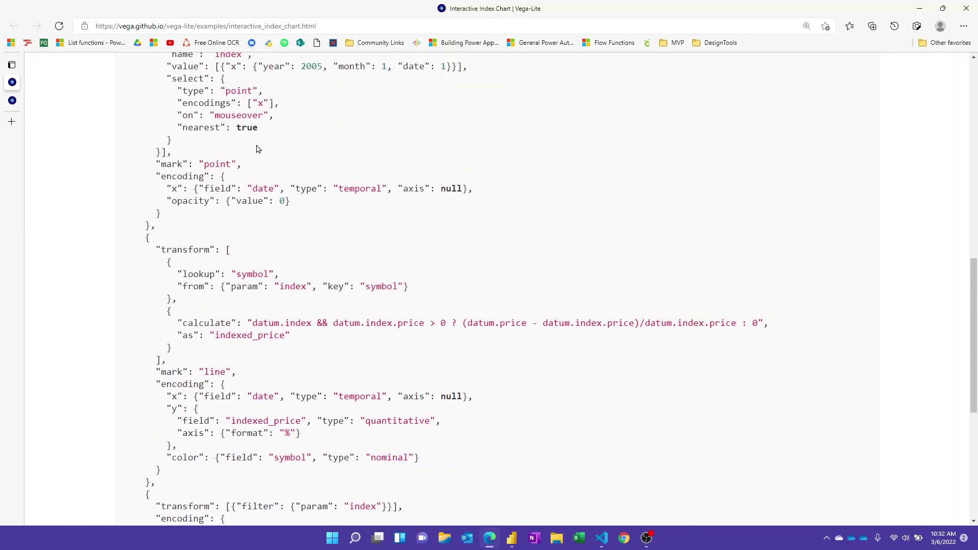
scroll(238, 120, "down", 4)
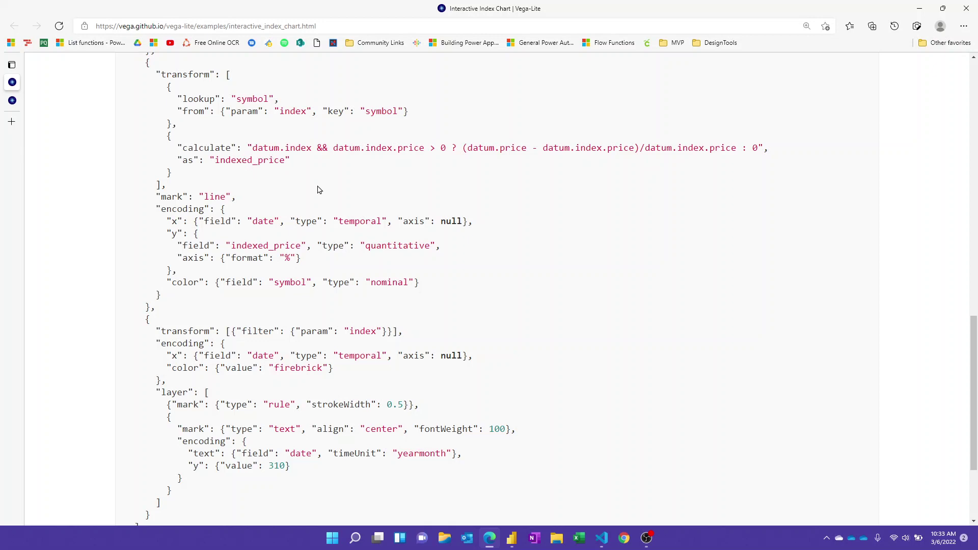
scroll(517, 197, "down", 2)
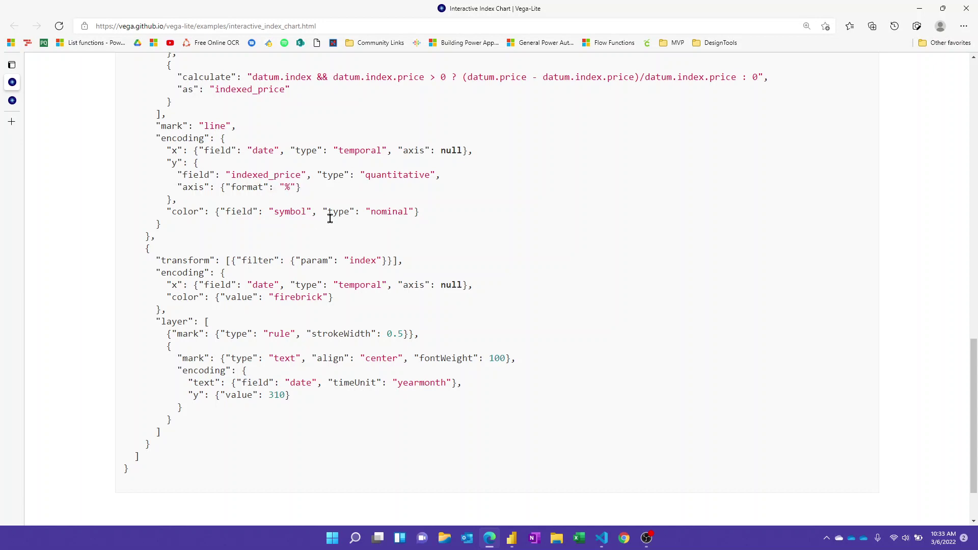
scroll(297, 214, "down", 2)
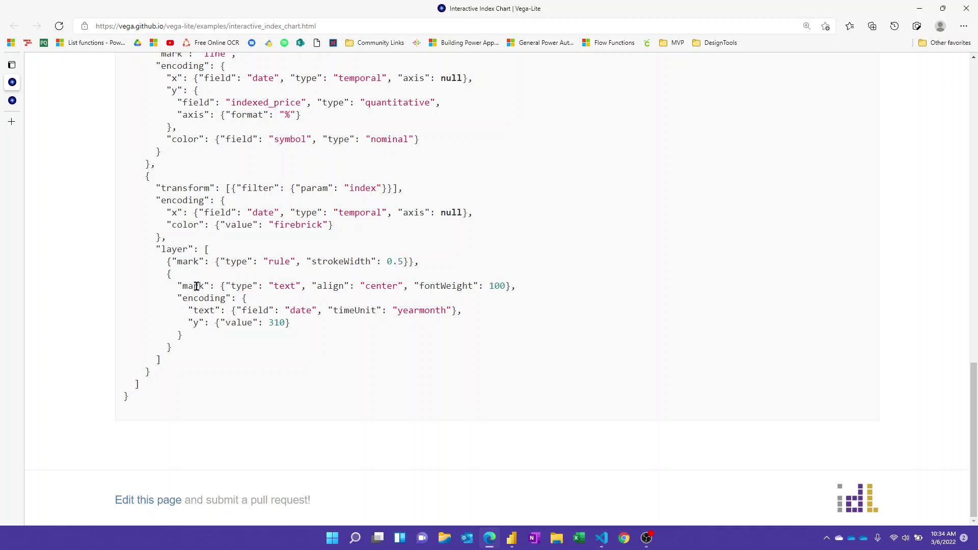
Step: Compare the specification's chart height and text-layer y value with the date label and rule in the rendered index chart
scroll(197, 286, "up", 15)
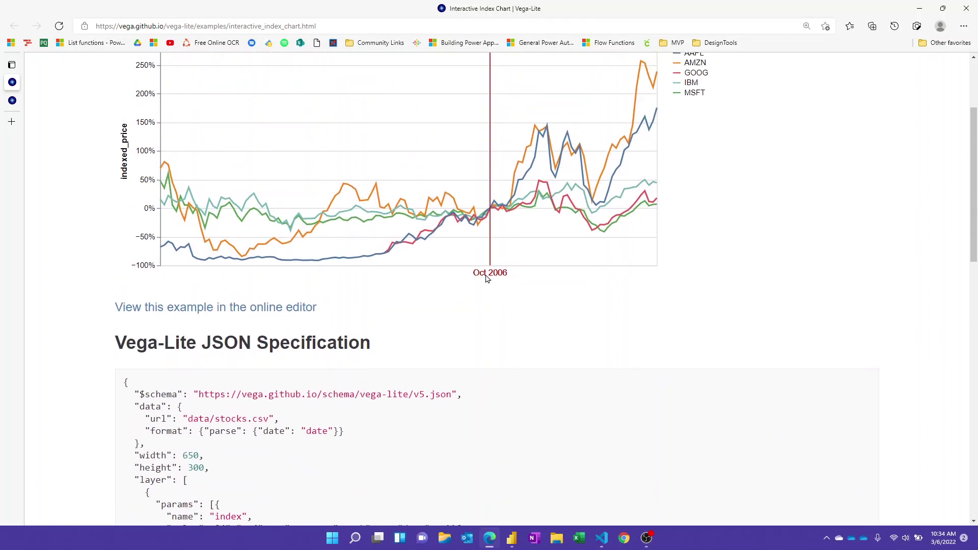
scroll(454, 316, "down", 12)
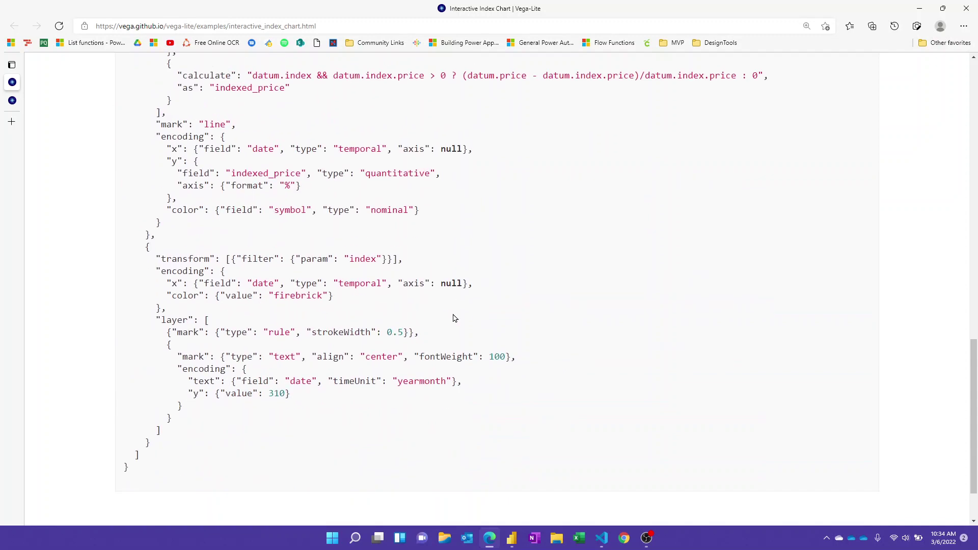
scroll(455, 318, "down", 2)
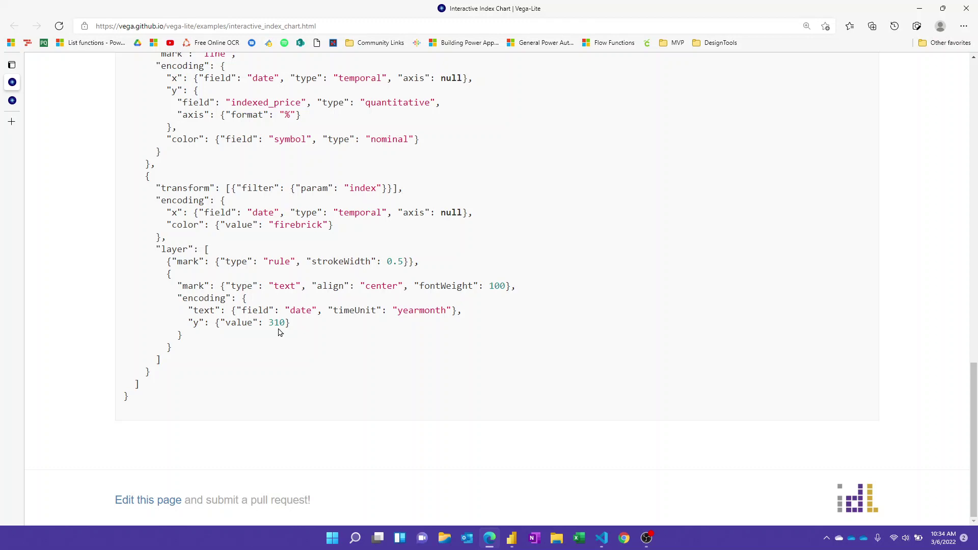
scroll(280, 337, "up", 8)
scroll(280, 341, "up", 5)
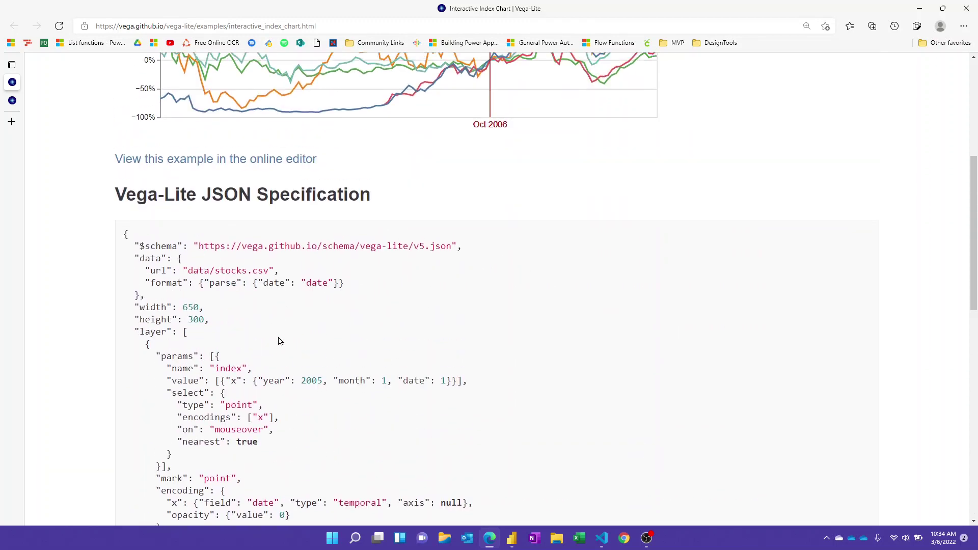
scroll(273, 339, "down", 4)
scroll(240, 226, "up", 1)
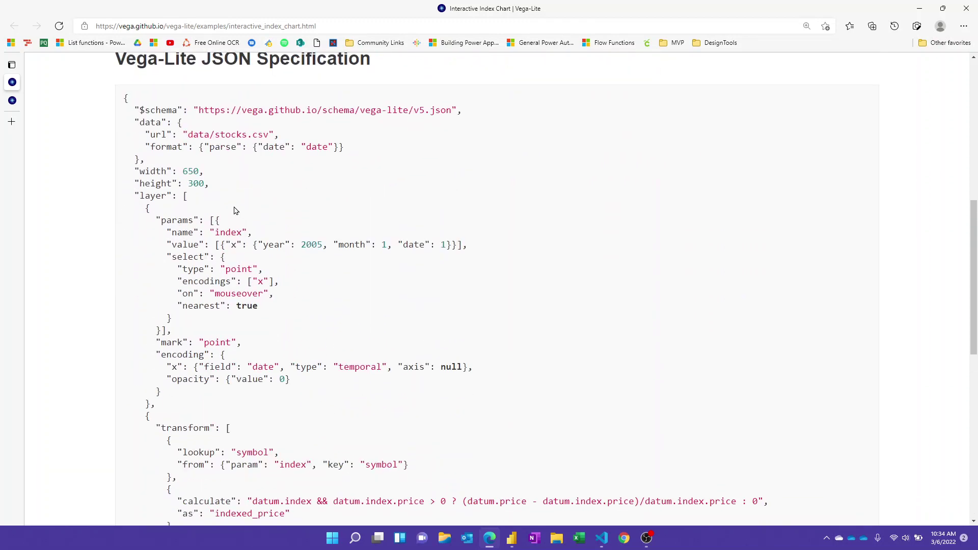
scroll(273, 229, "down", 10)
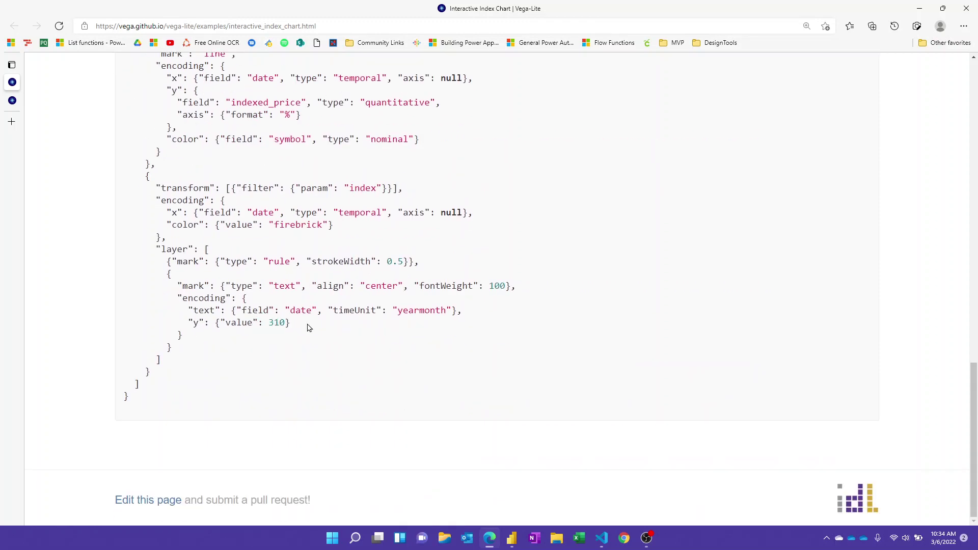
scroll(308, 325, "up", 12)
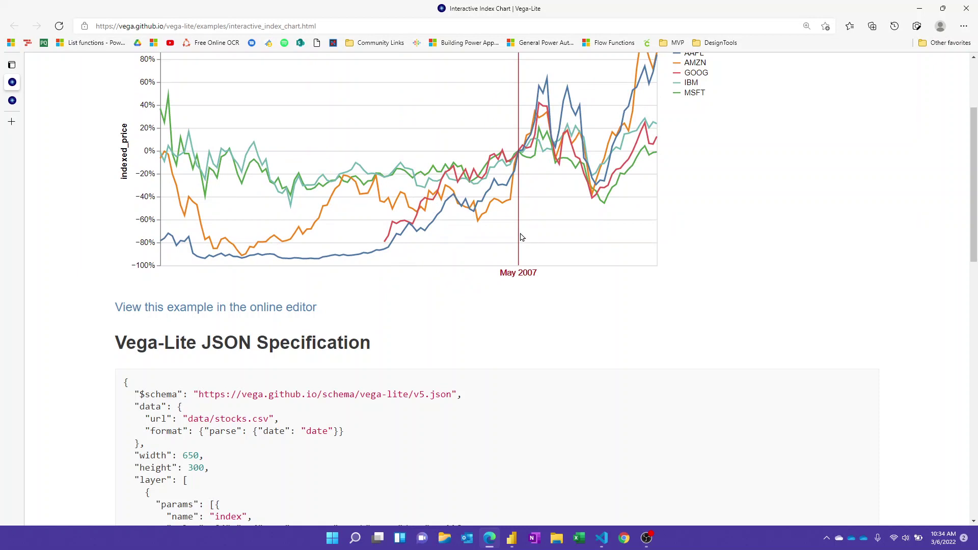
scroll(521, 237, "up", 3)
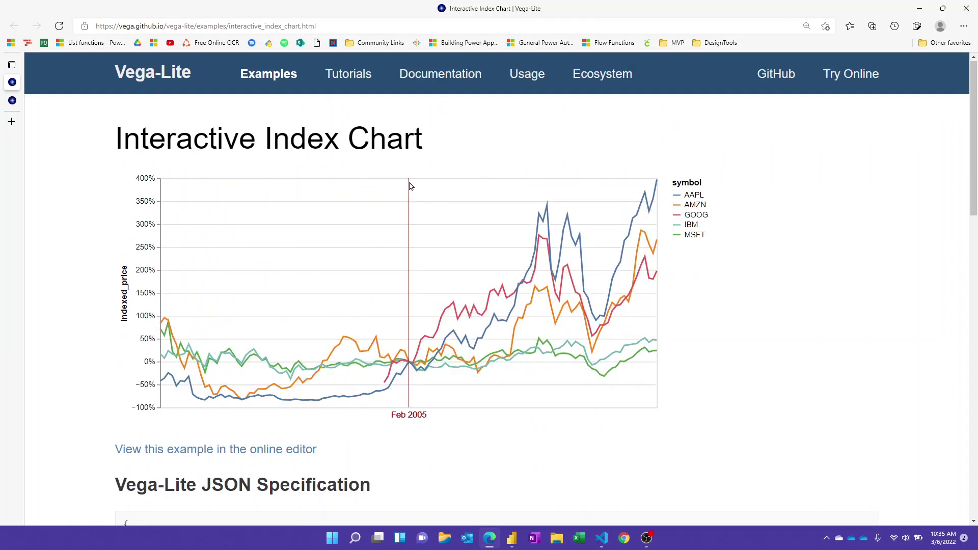
Step: Review the specification once more and highlight the data/stocks.csv path in its data block
scroll(465, 392, "down", 3)
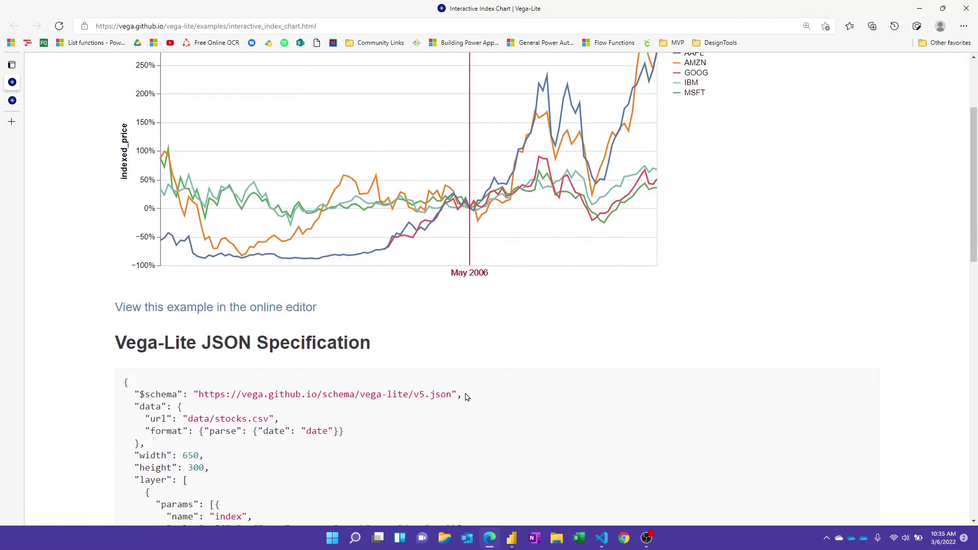
scroll(464, 357, "down", 6)
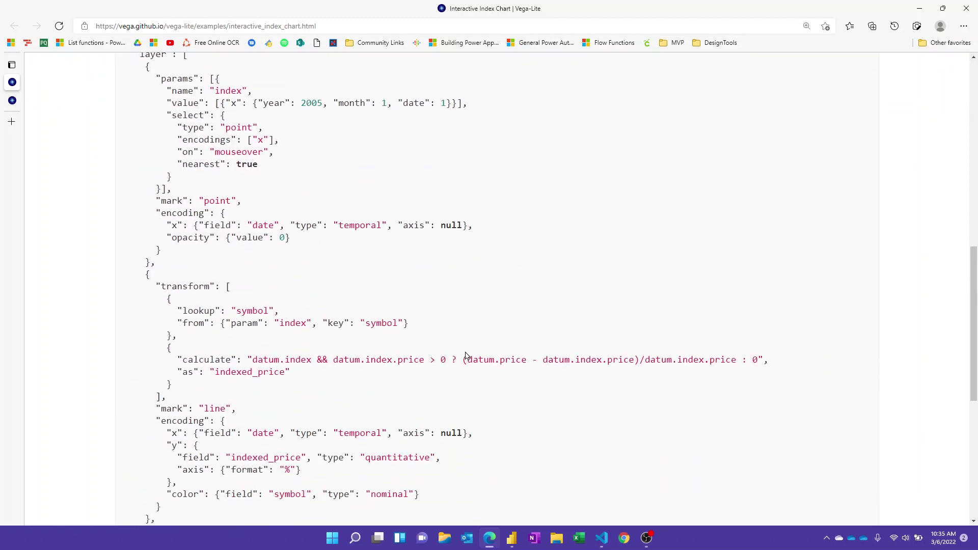
scroll(466, 356, "down", 3)
scroll(466, 356, "down", 3)
scroll(466, 356, "up", 13)
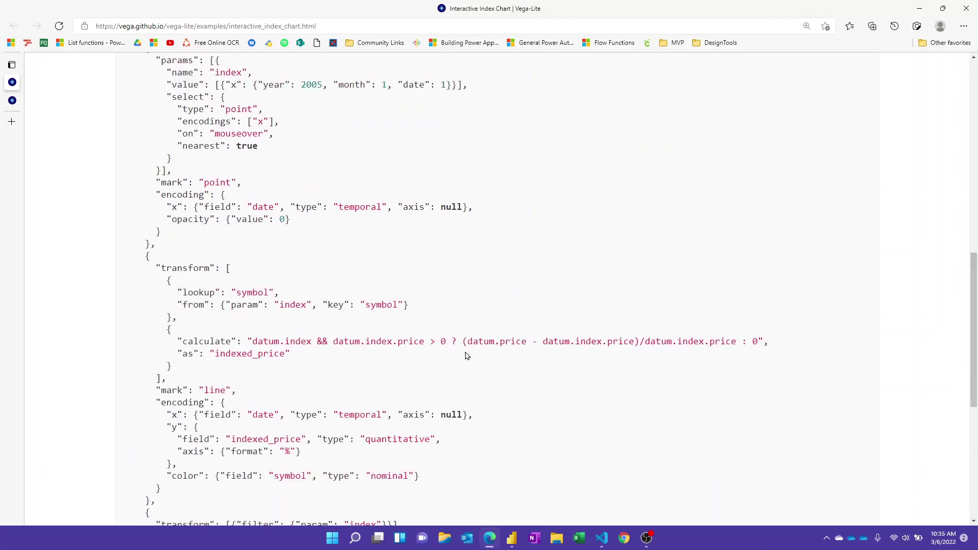
scroll(466, 356, "up", 3)
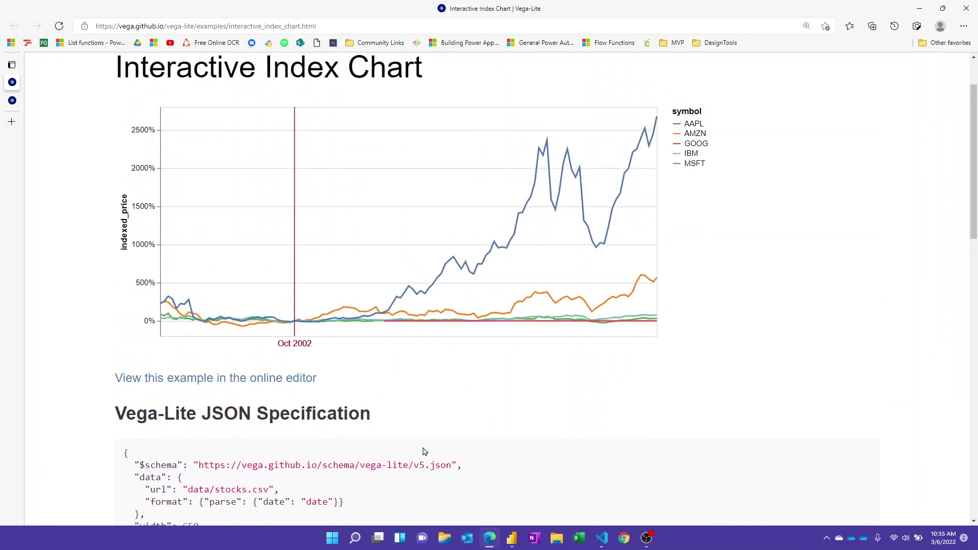
scroll(431, 413, "down", 5)
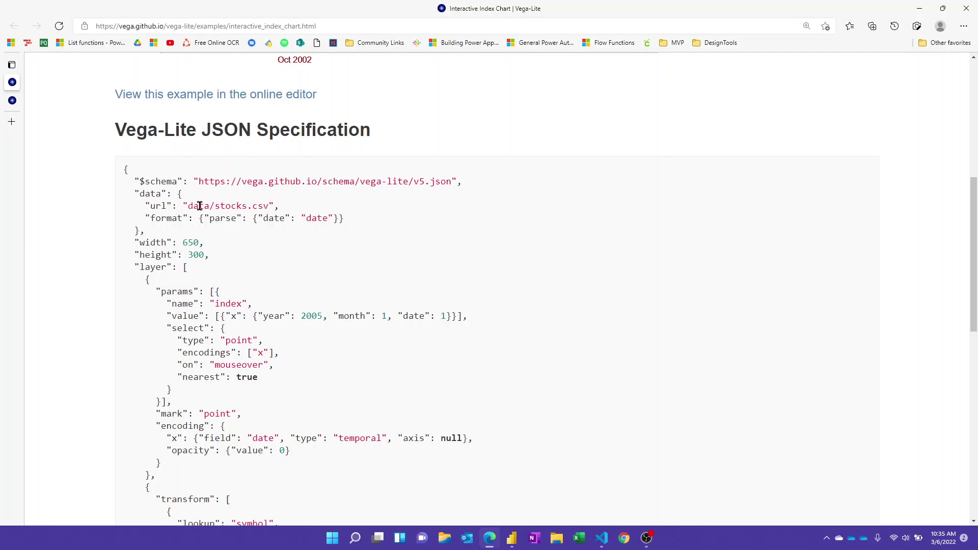
left_click_drag(189, 206, 268, 206)
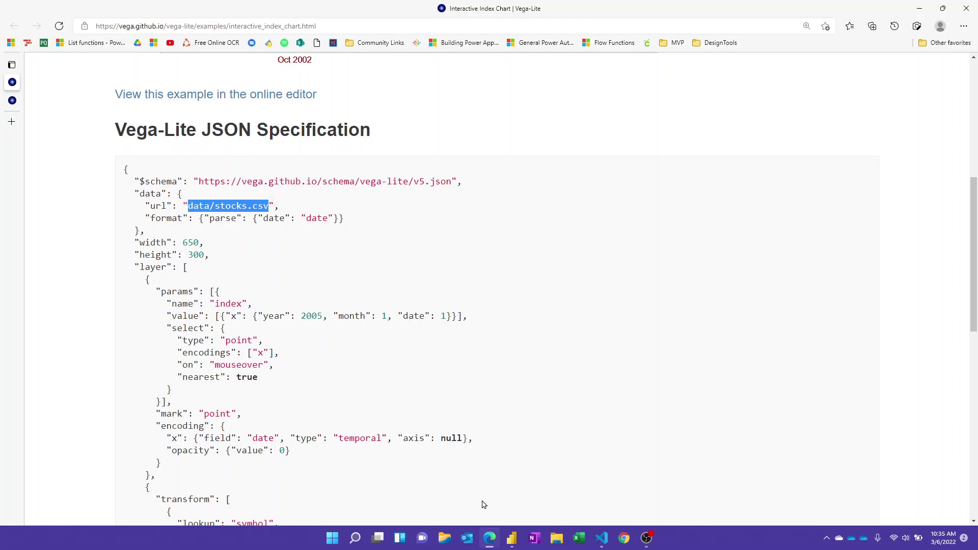
left_click(510, 537)
key("ctrl+s")
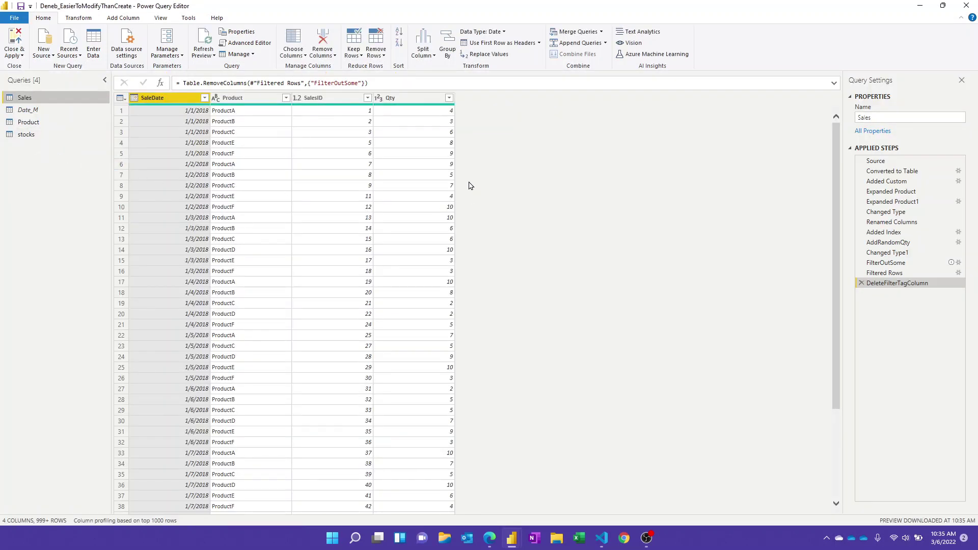
left_click(44, 135)
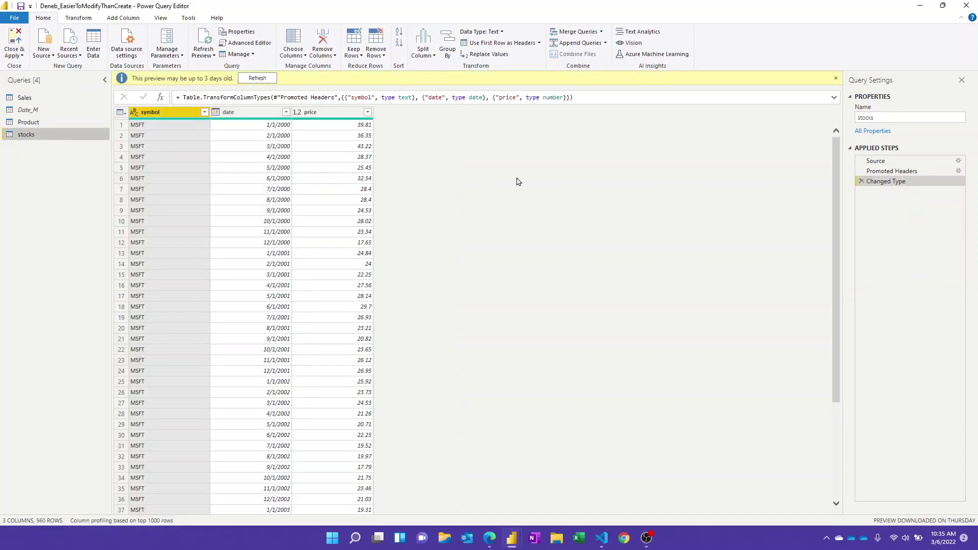
left_click(887, 162)
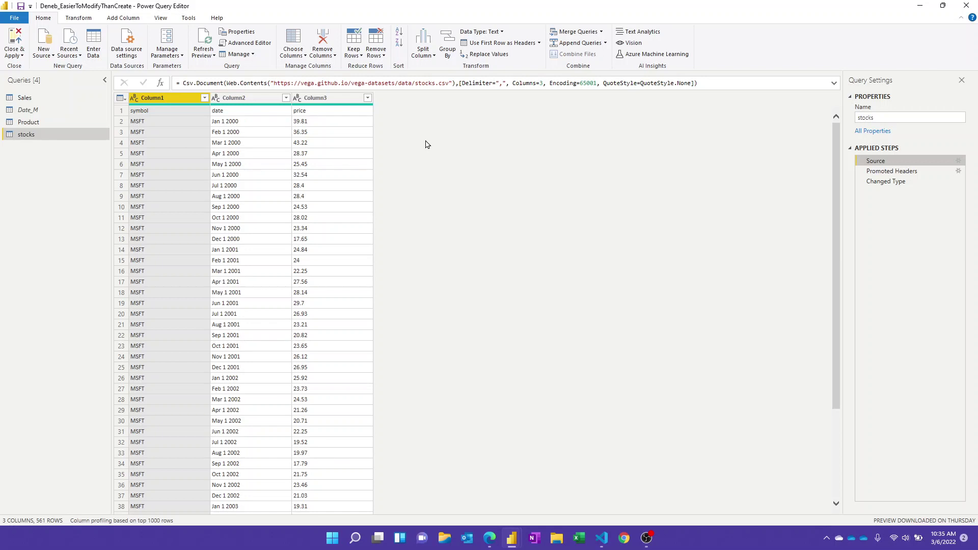
left_click(275, 83)
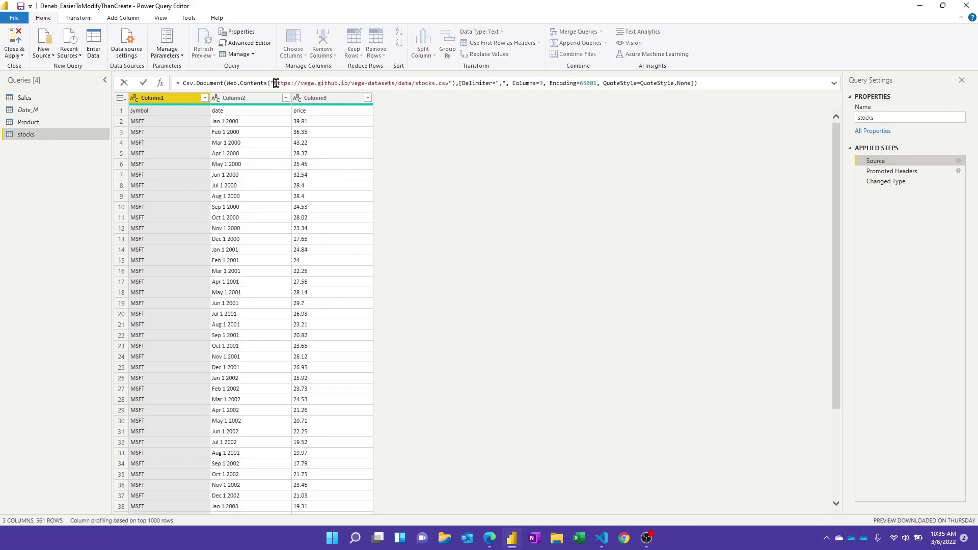
left_click_drag(275, 83, 399, 83)
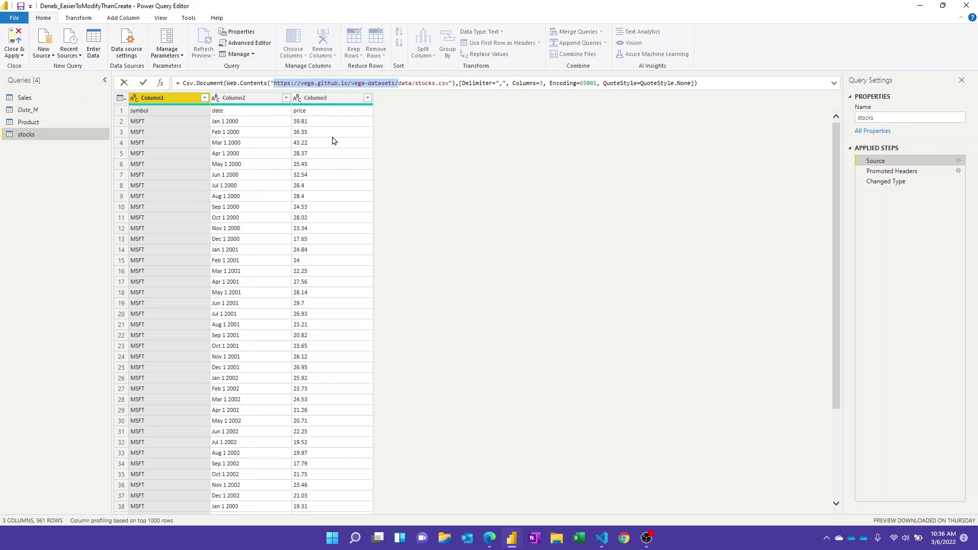
Step: View the Changed Type step of the stocks query and close the Power Query Editor
left_click(892, 175)
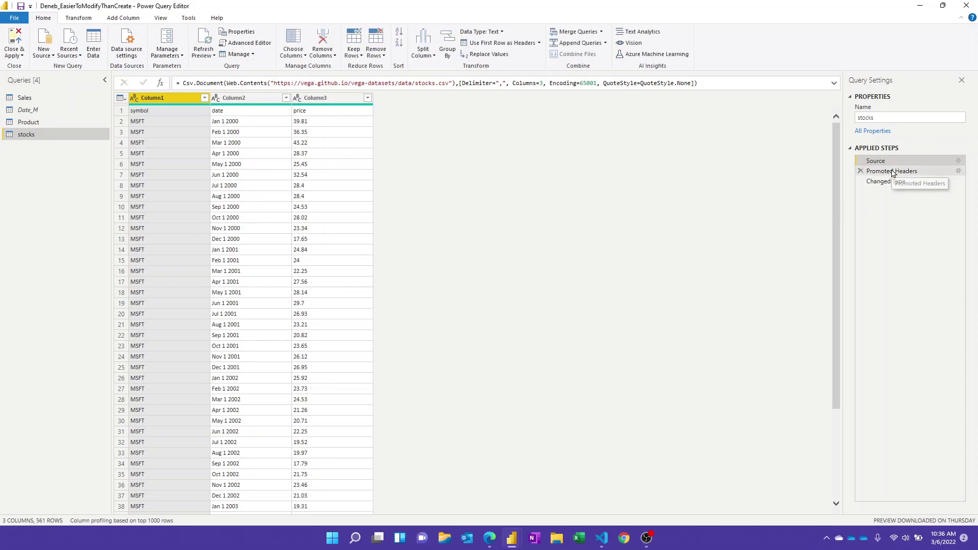
left_click(886, 181)
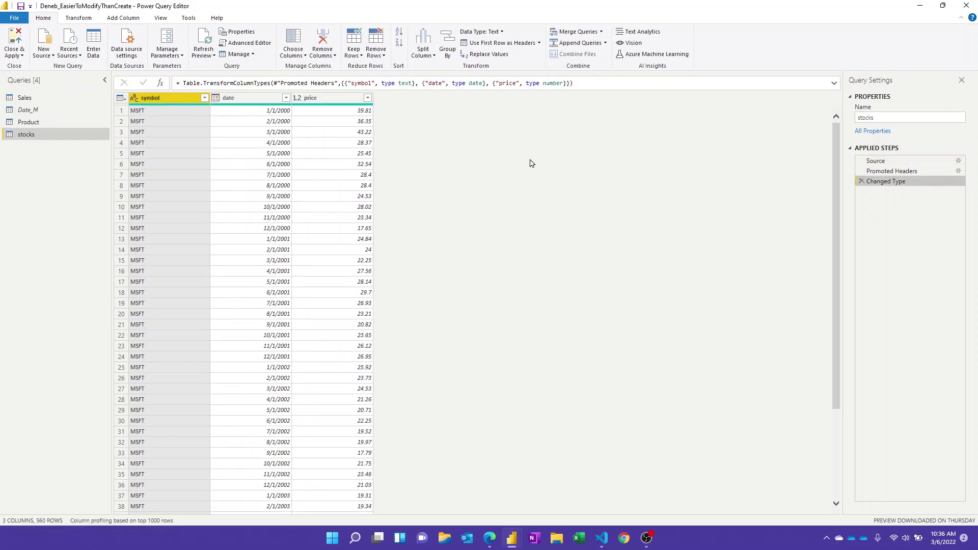
left_click(968, 6)
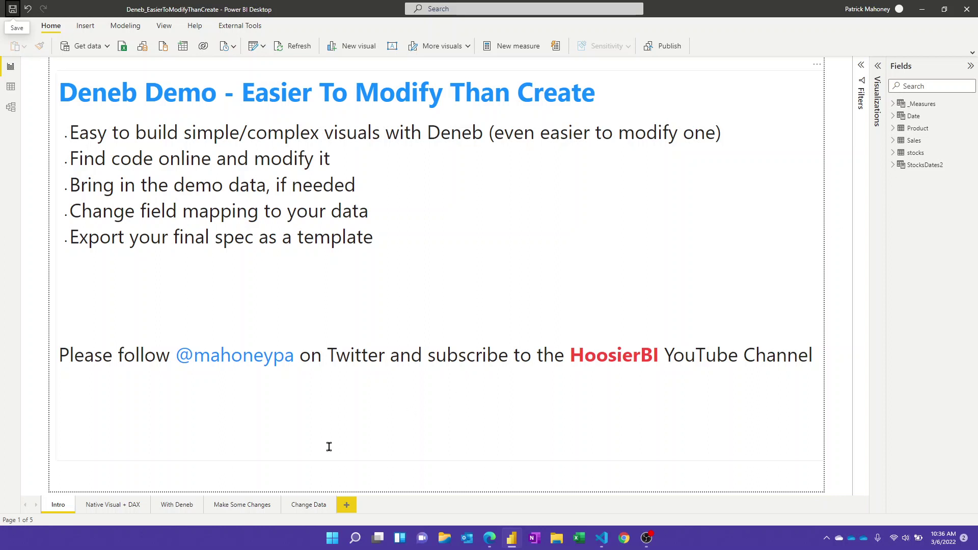
Step: On the Native Visual + DAX page, nudge the line chart slightly up and left, and set the date slicer's start to 5/14/2008
left_click(112, 504)
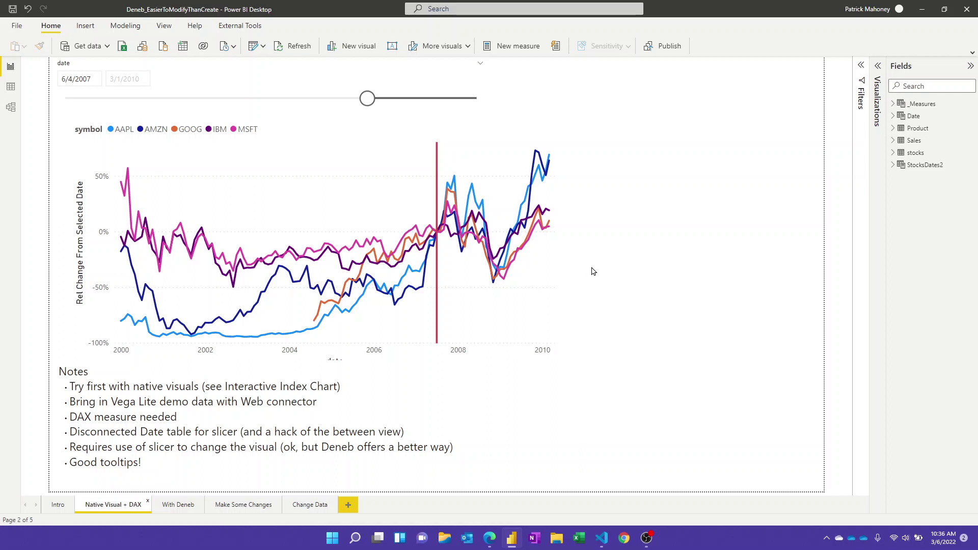
left_click(558, 285)
left_click_drag(558, 282, 547, 275)
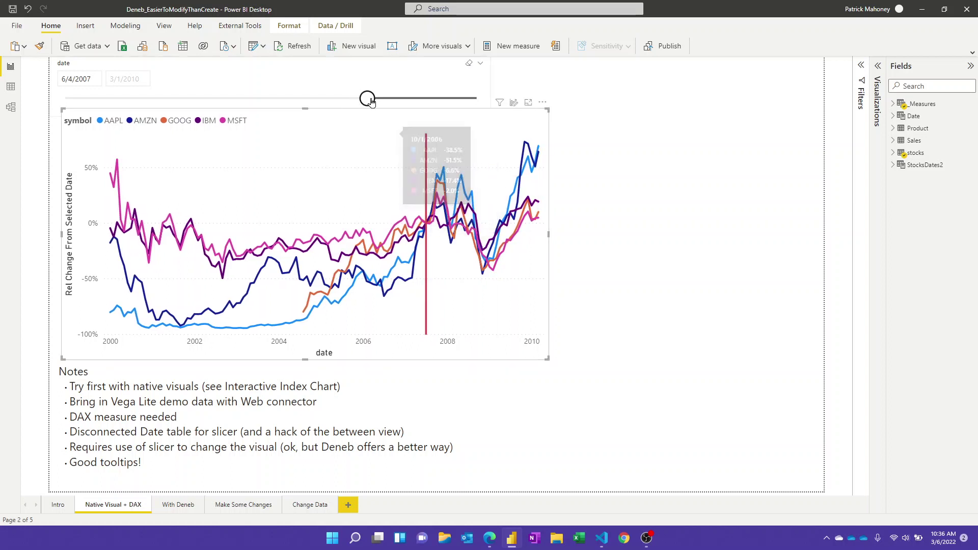
left_click(572, 360)
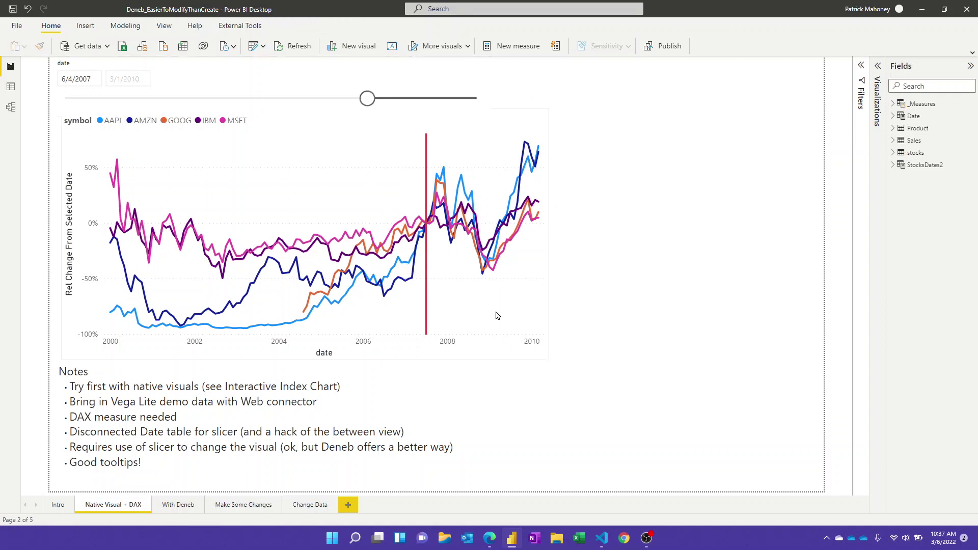
left_click_drag(364, 103, 403, 102)
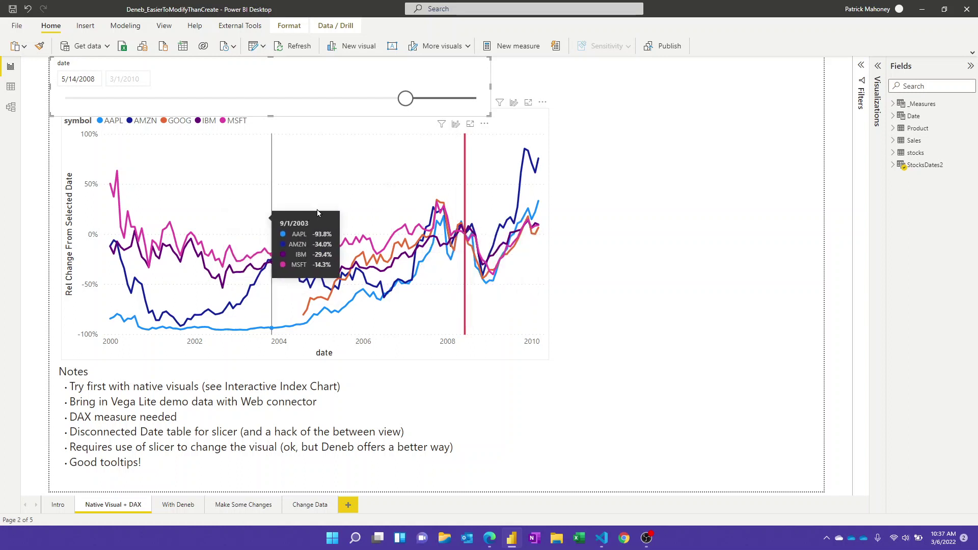
Step: Inspect the DAX formula of the Rel Change From Selected Date measure in the _Measures table at an enlarged text size
left_click(892, 104)
left_click(938, 141)
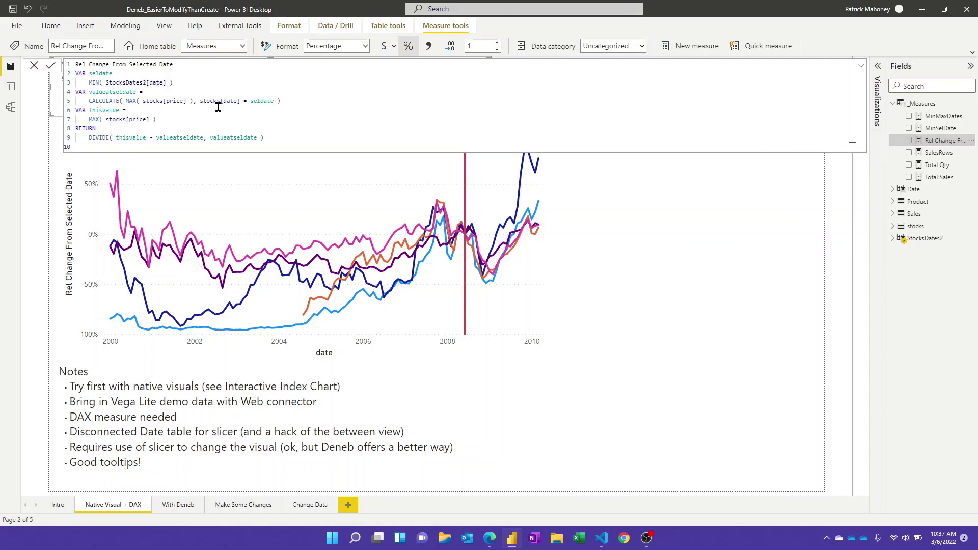
scroll(218, 107, "up", 6, "ctrl")
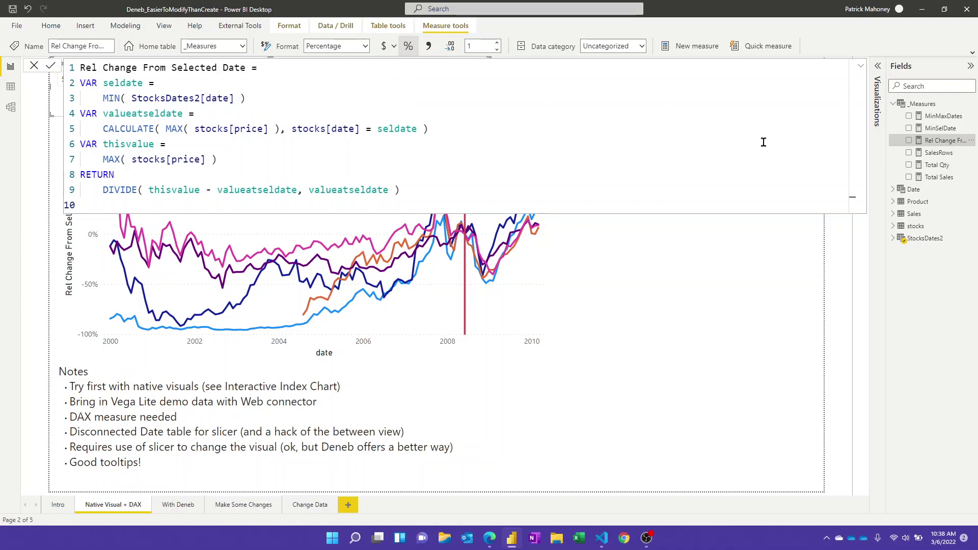
Step: View the Date table's defining formula through its Date column, and close the formula by selecting the Product table's Category column
left_click(893, 189)
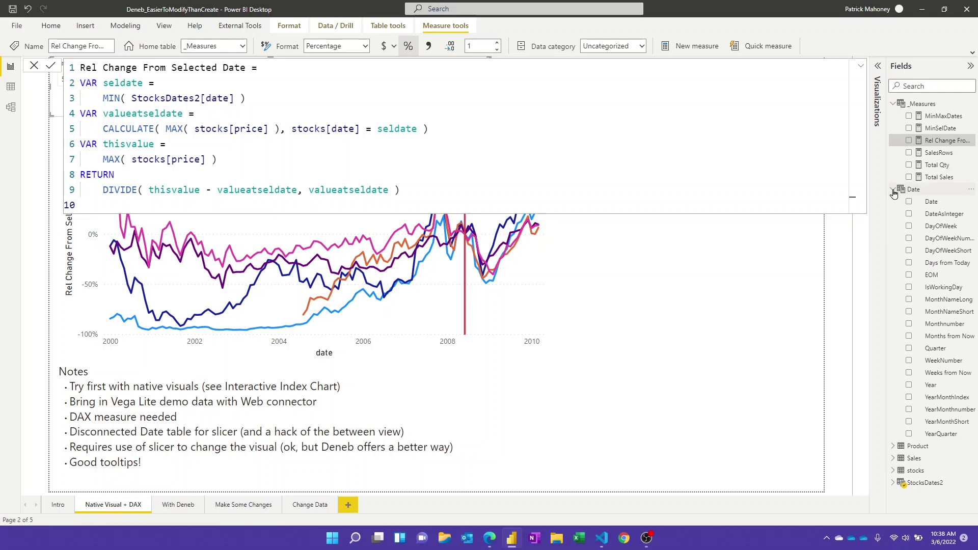
left_click(931, 203)
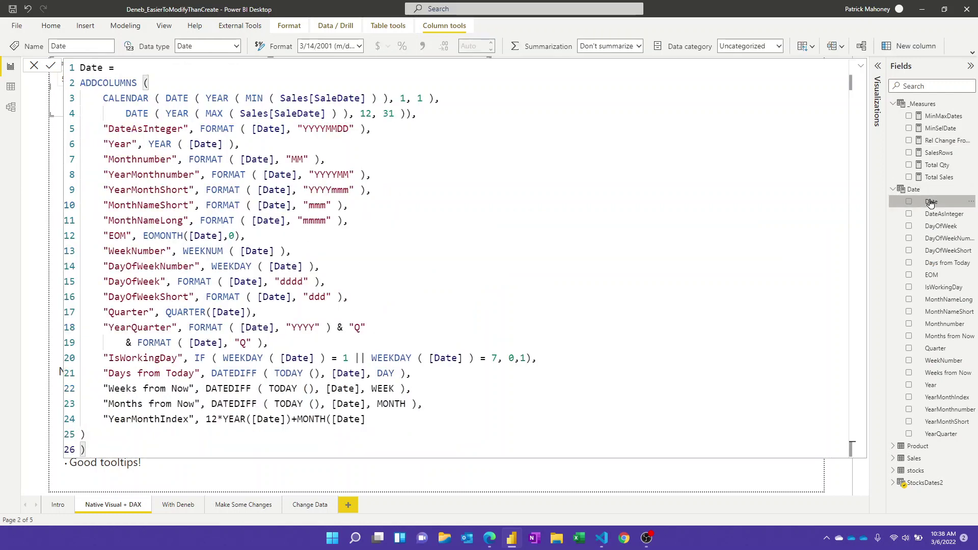
left_click(894, 189)
left_click(892, 201)
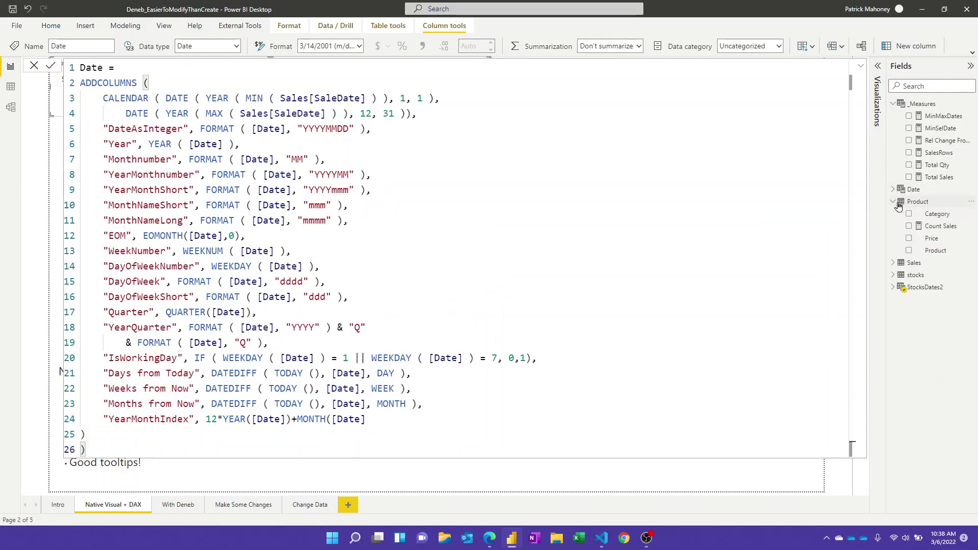
left_click(935, 213)
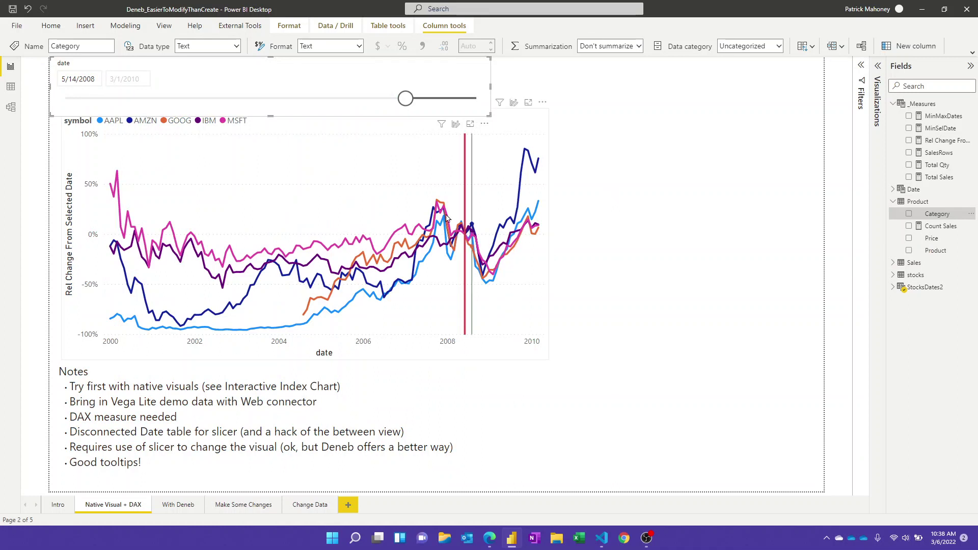
Step: Move the date slicer's start to 10/11/2007 and finally to 5/3/2007, and inspect the line chart at another date
left_click_drag(406, 98, 383, 100)
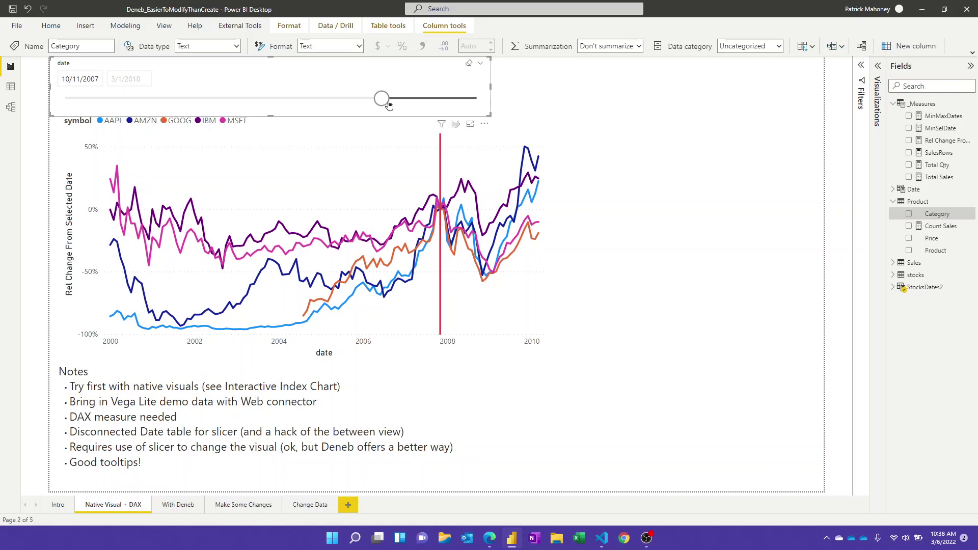
left_click_drag(383, 101, 366, 100)
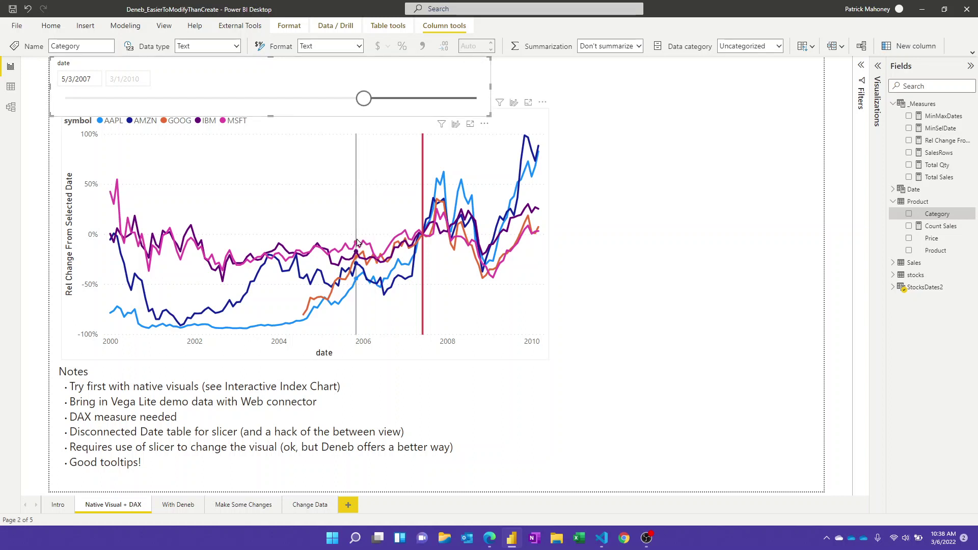
mouse_move(357, 243)
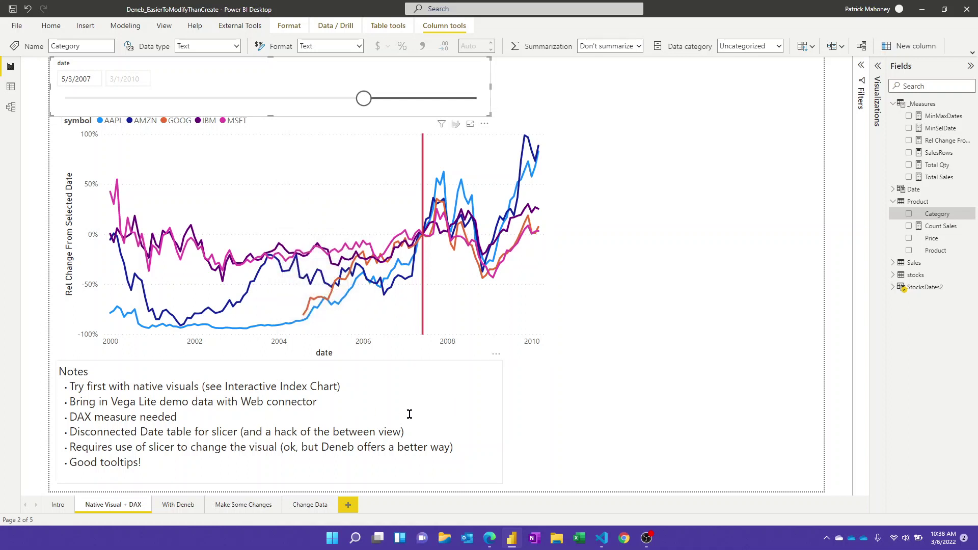
Step: On the With Deneb page, select the index chart and show the fields assigned to its values
left_click(175, 506)
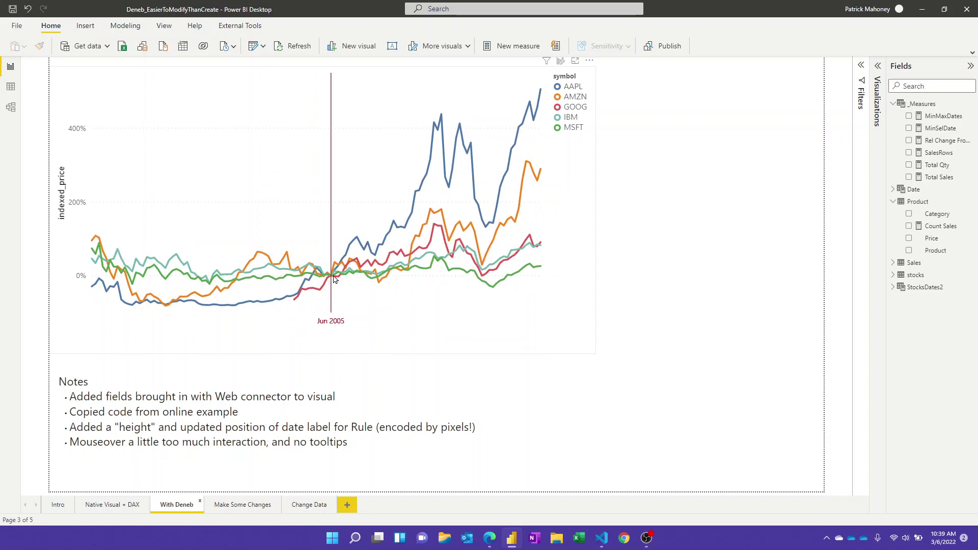
left_click(539, 352)
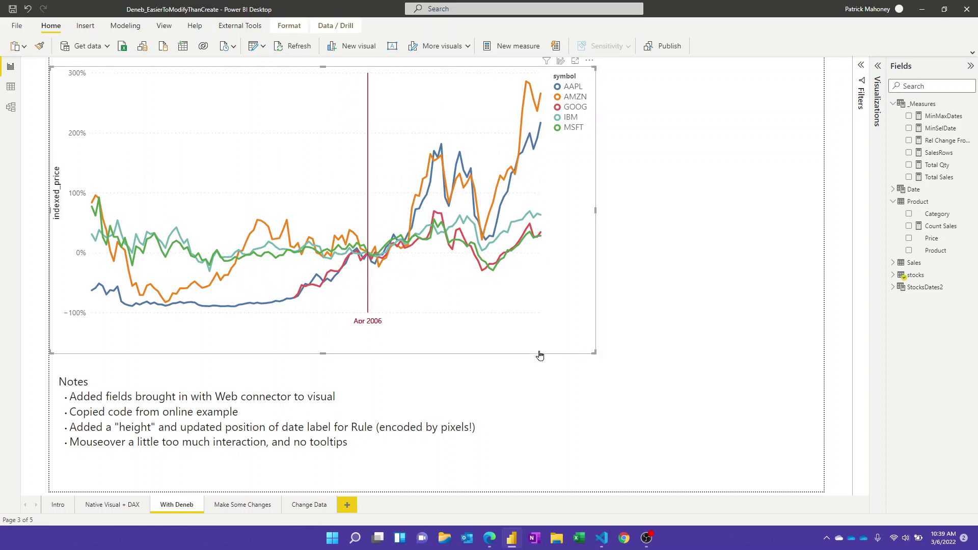
left_click(590, 62)
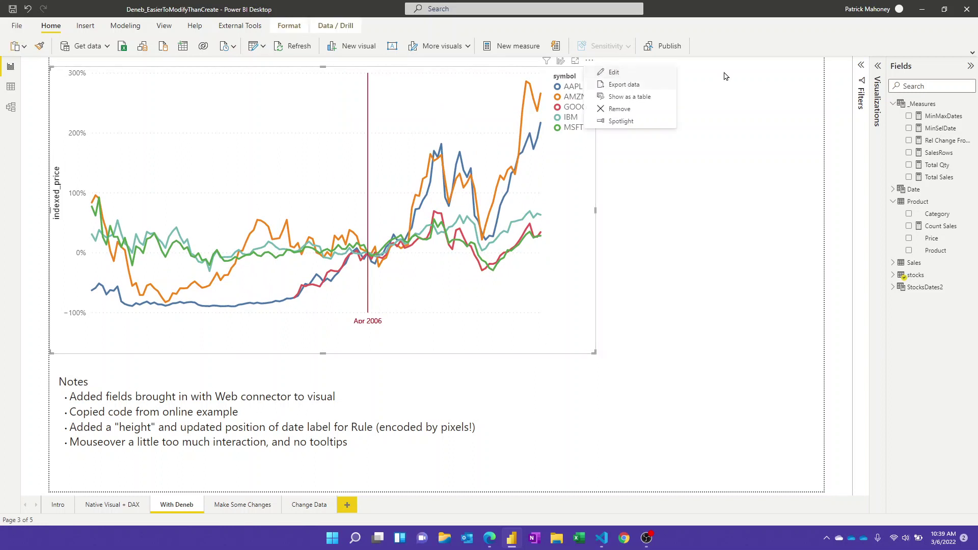
left_click(877, 66)
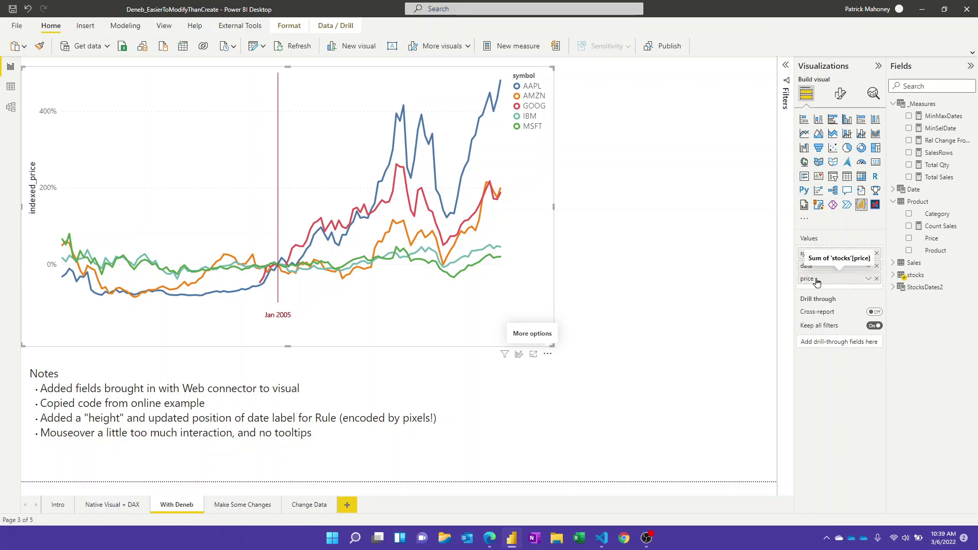
Step: Open the Deneb index chart for editing and highlight the "data": {"name": "dataset"} line in its specification
left_click(547, 354)
left_click(566, 367)
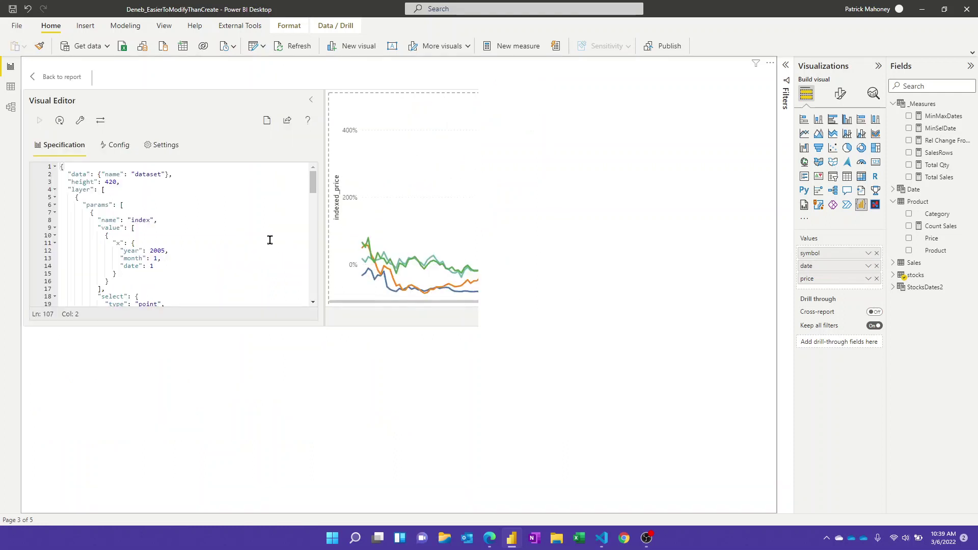
left_click_drag(173, 174, 67, 176)
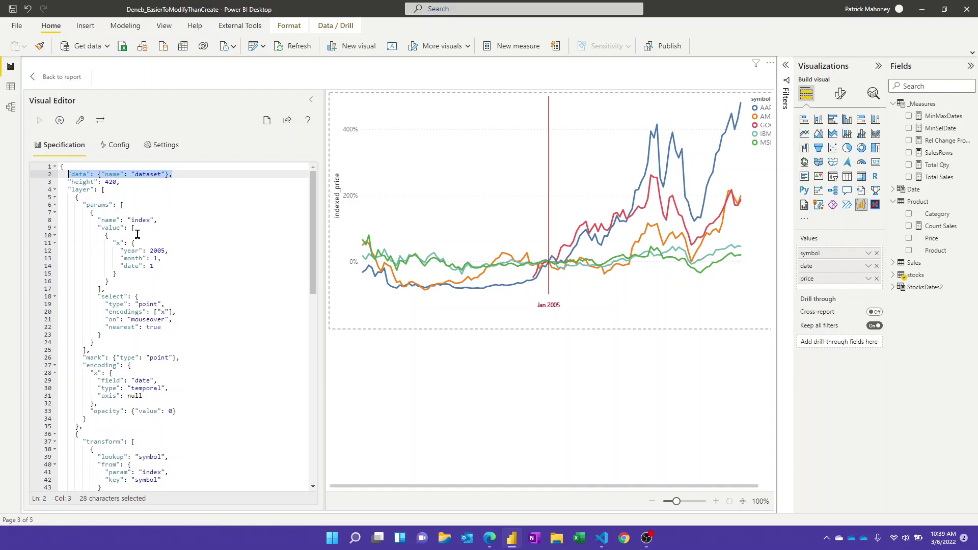
Step: Review the Deneb specification from its index parameter through the rule and text layers, and return to the report
scroll(137, 235, "down", 5)
scroll(138, 235, "down", 4)
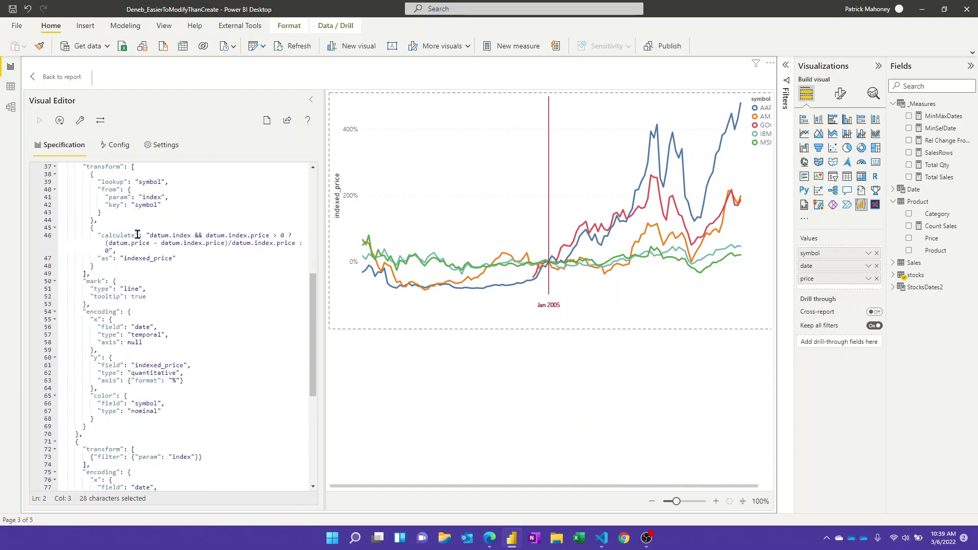
scroll(137, 234, "down", 7)
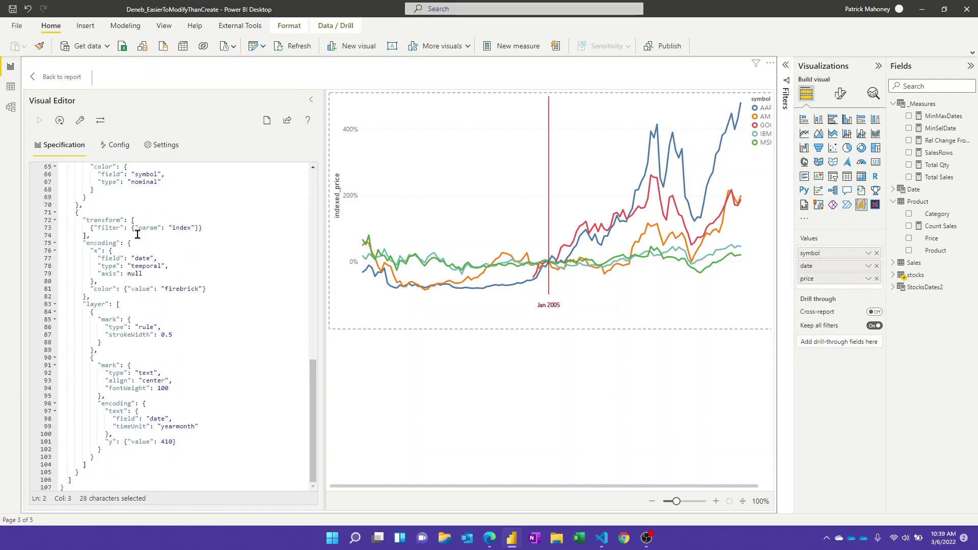
scroll(138, 235, "up", 16)
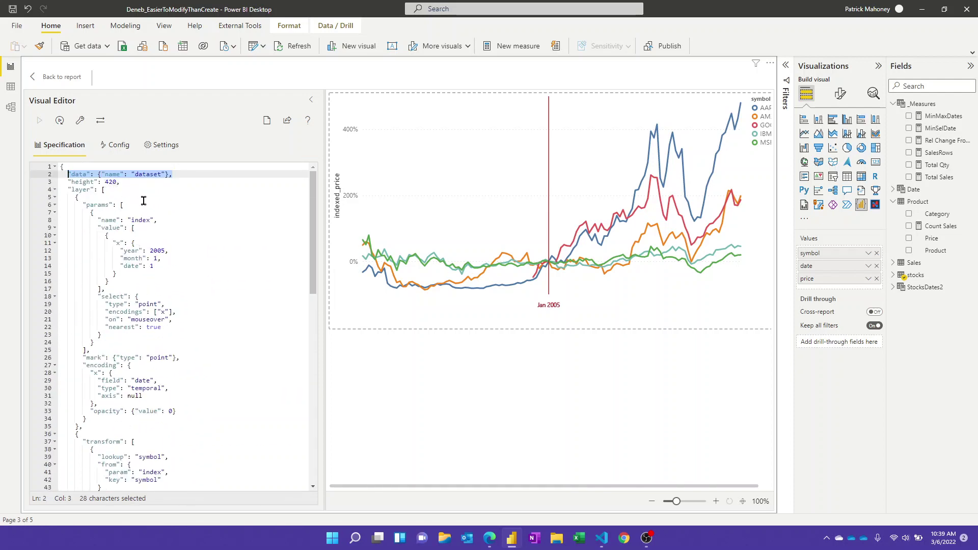
scroll(159, 251, "down", 15)
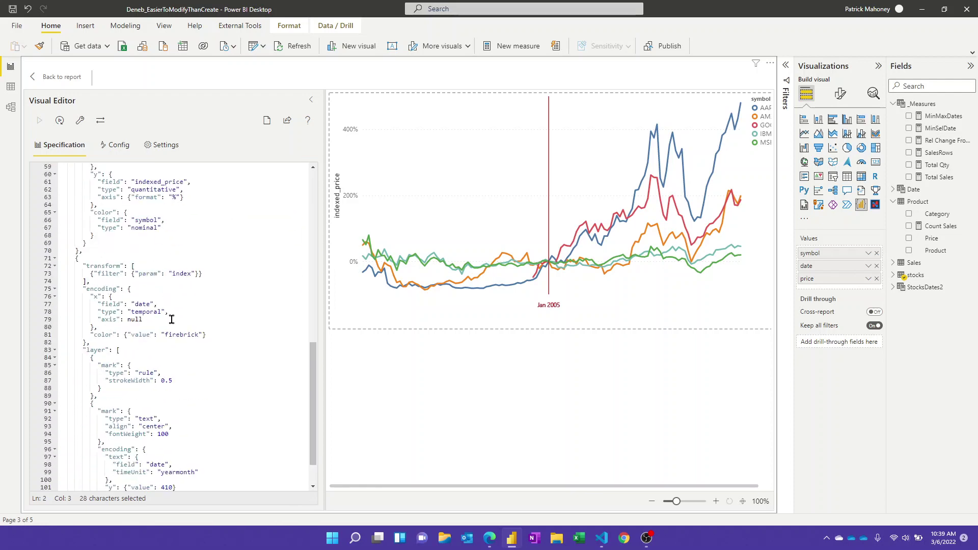
scroll(172, 326, "down", 2)
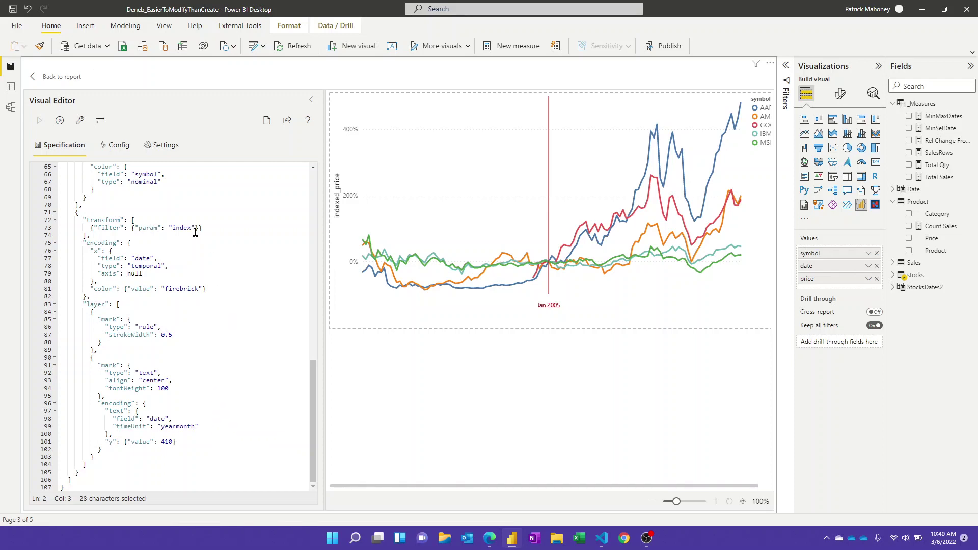
left_click(55, 77)
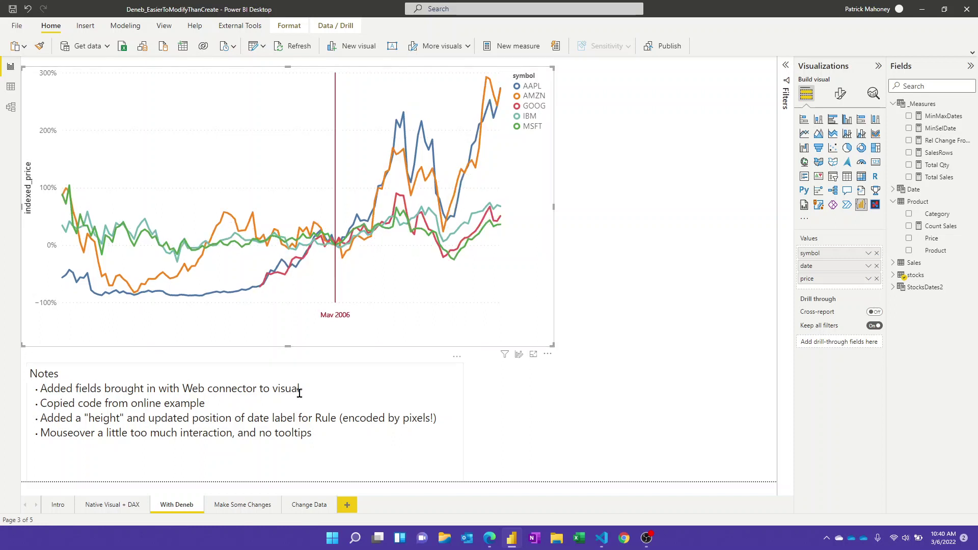
Step: On the Make Some Changes page, test the chart's index date at Feb 2007, Oct 2007, Aug 2007 and Apr 2007, and check the line tooltips
left_click(245, 509)
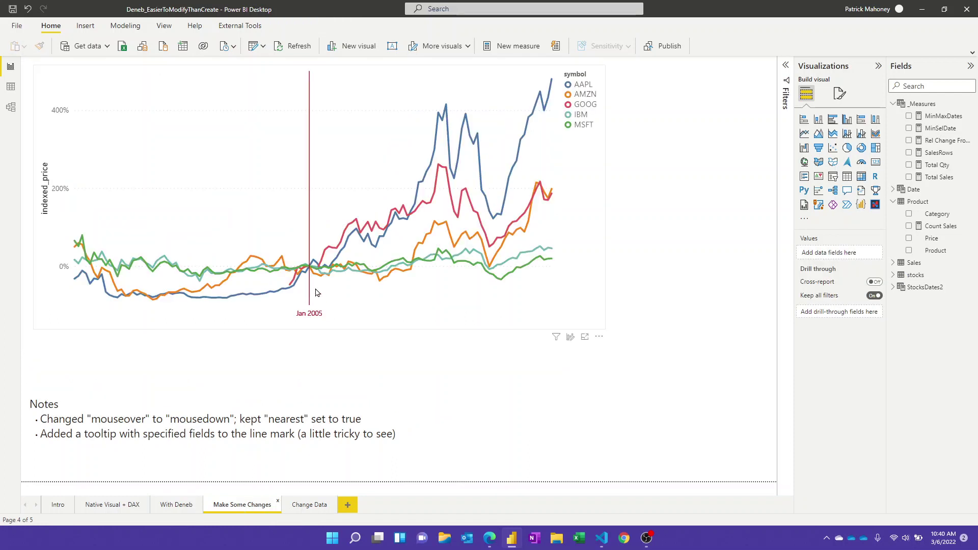
left_click(382, 238)
left_click(408, 237)
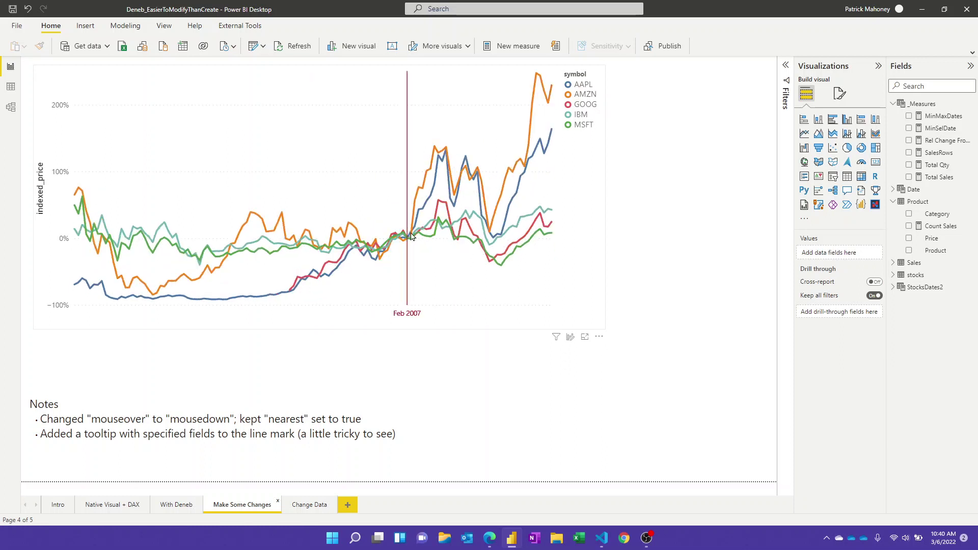
left_click(440, 232)
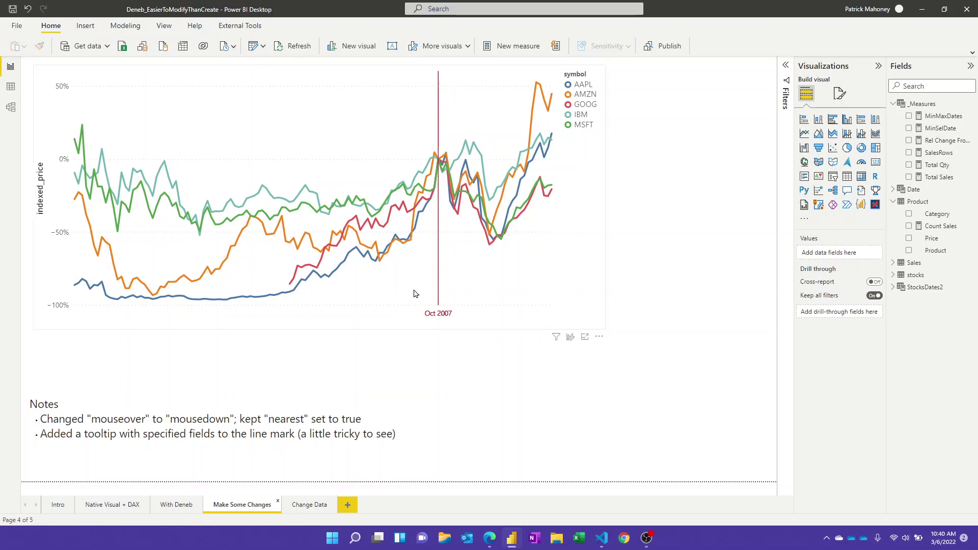
left_click(448, 241)
left_click(437, 242)
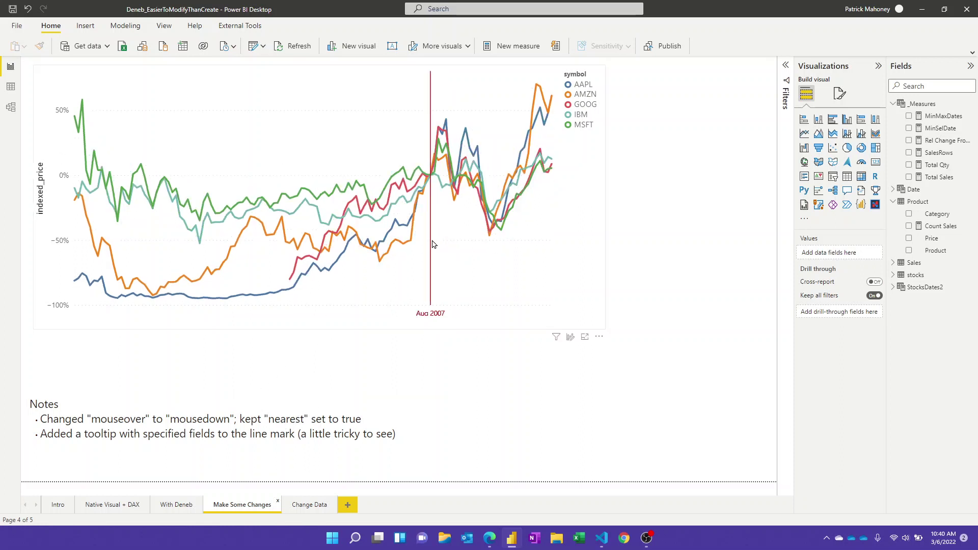
left_click(415, 245)
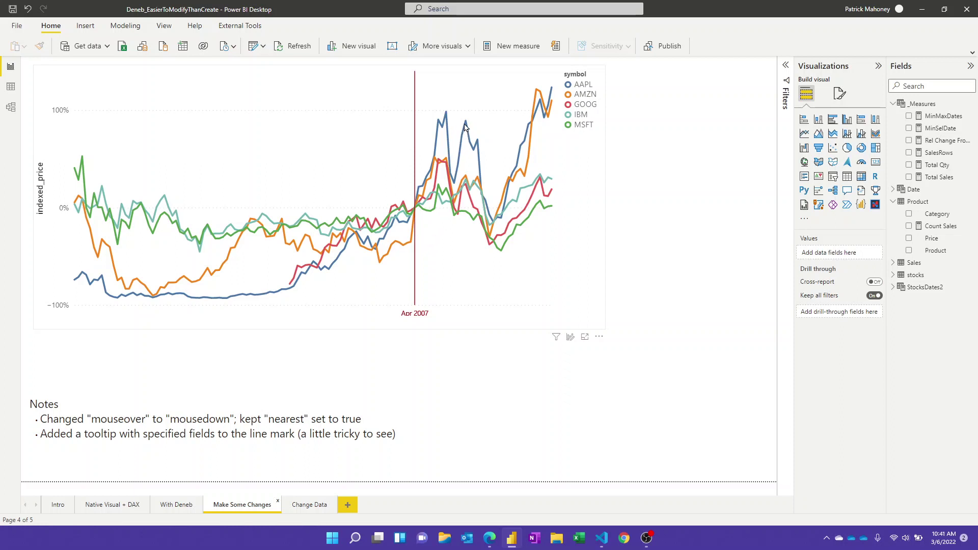
mouse_move(465, 126)
mouse_move(446, 167)
Step: Open the modified Deneb chart for editing and examine its mousedown selection and the tooltip encoding for symbol, date and indexed_price
left_click(600, 339)
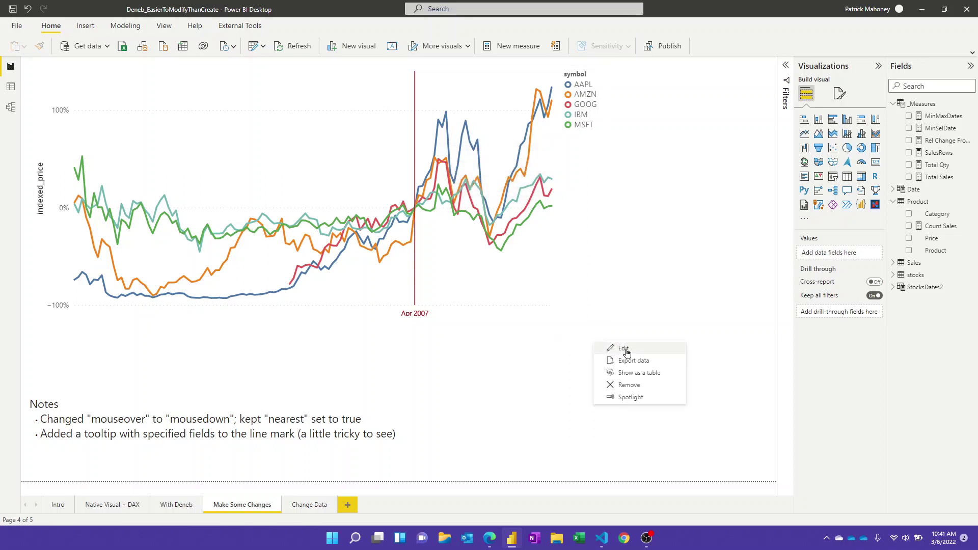
left_click(621, 347)
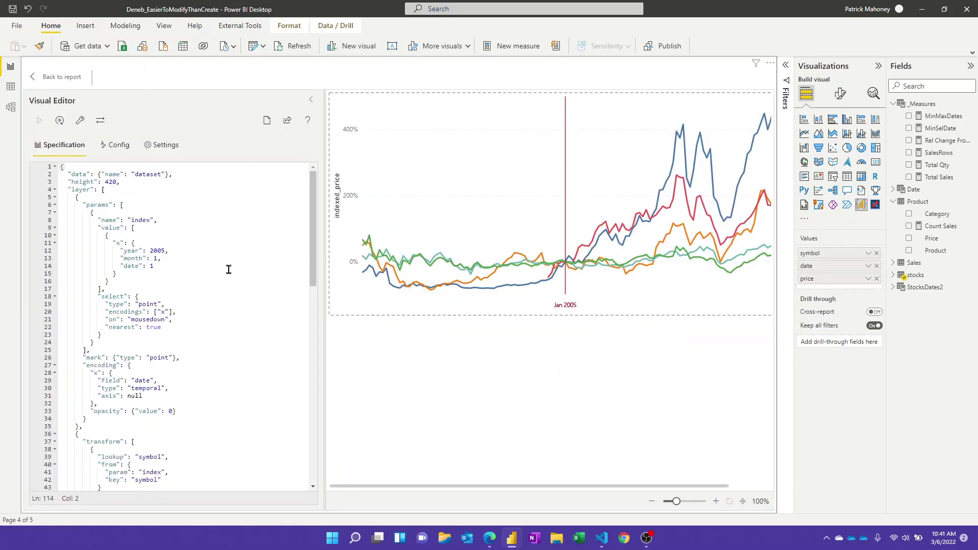
scroll(224, 272, "down", 3)
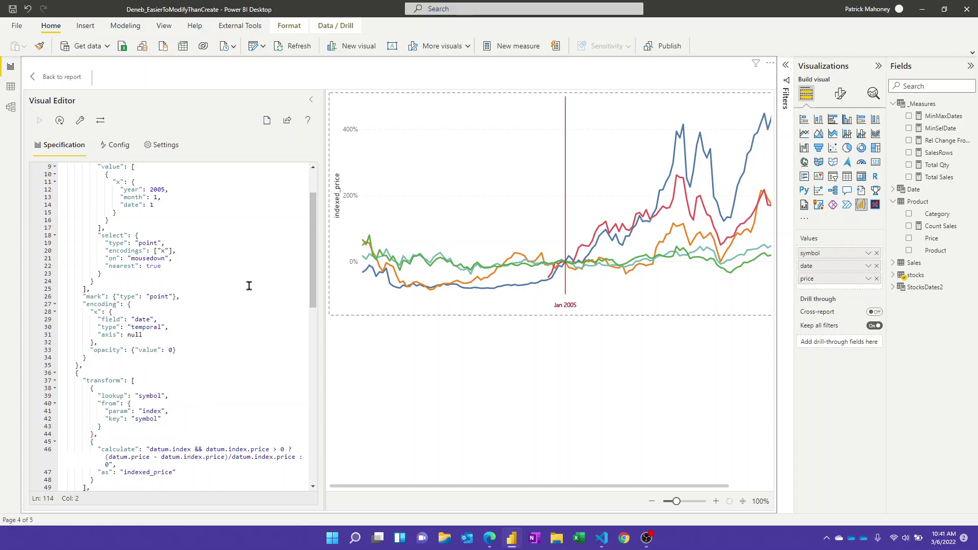
scroll(249, 285, "down", 4)
scroll(249, 285, "down", 15)
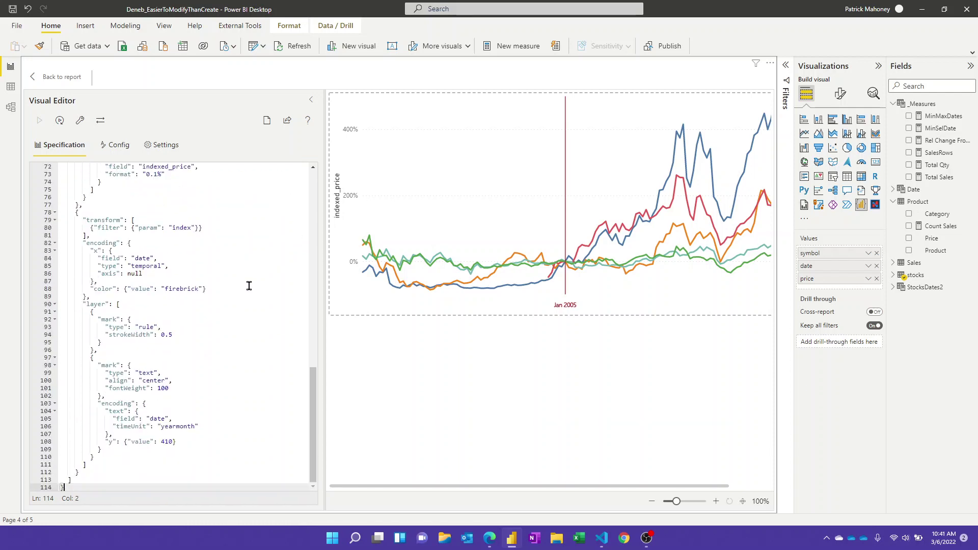
scroll(249, 285, "up", 6)
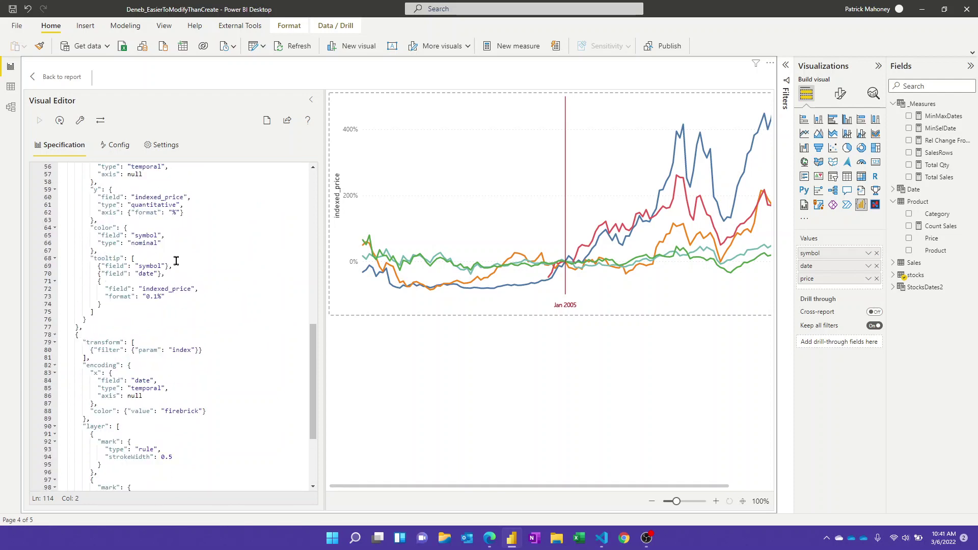
Step: Highlight the "format": "0.1%" line of the indexed_price tooltip in the specification and return to the report
scroll(165, 250, "up", 3)
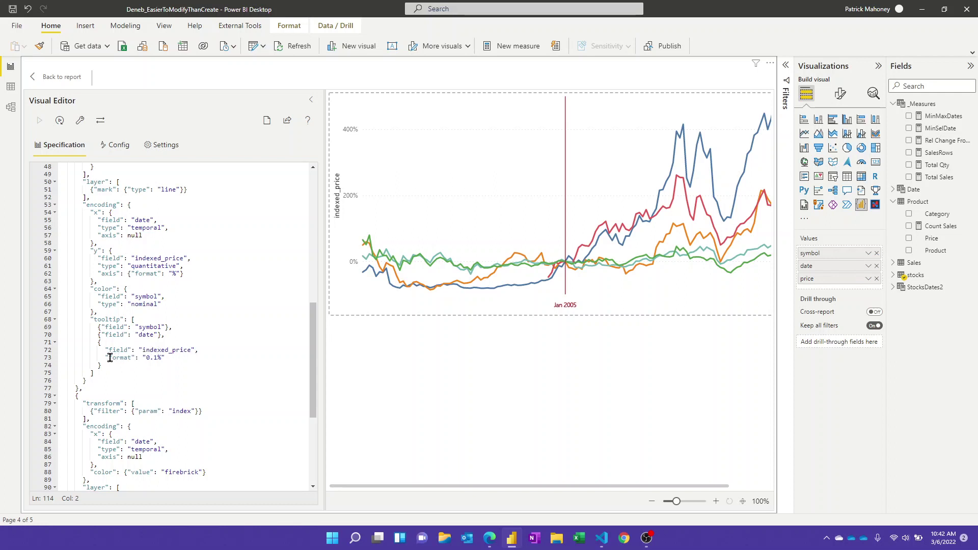
left_click_drag(105, 358, 165, 358)
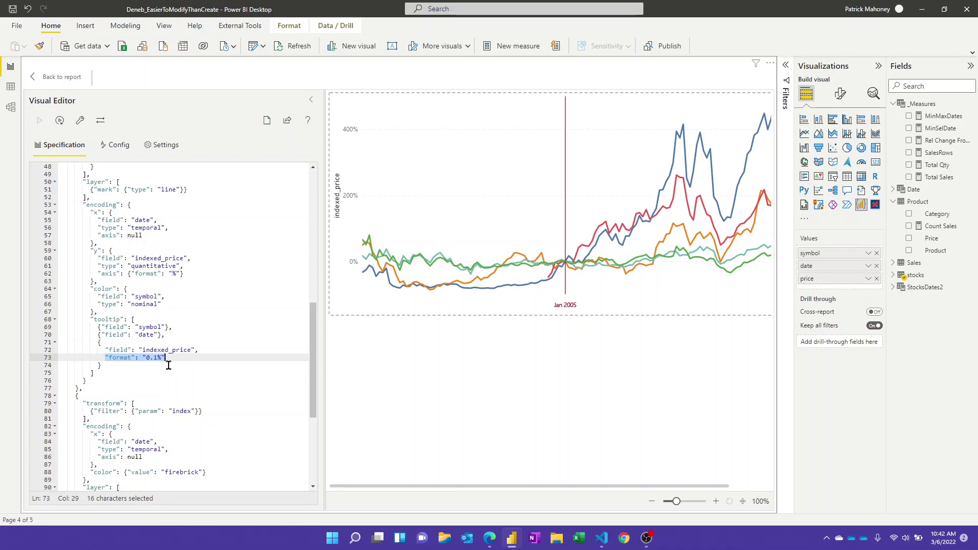
left_click(188, 357)
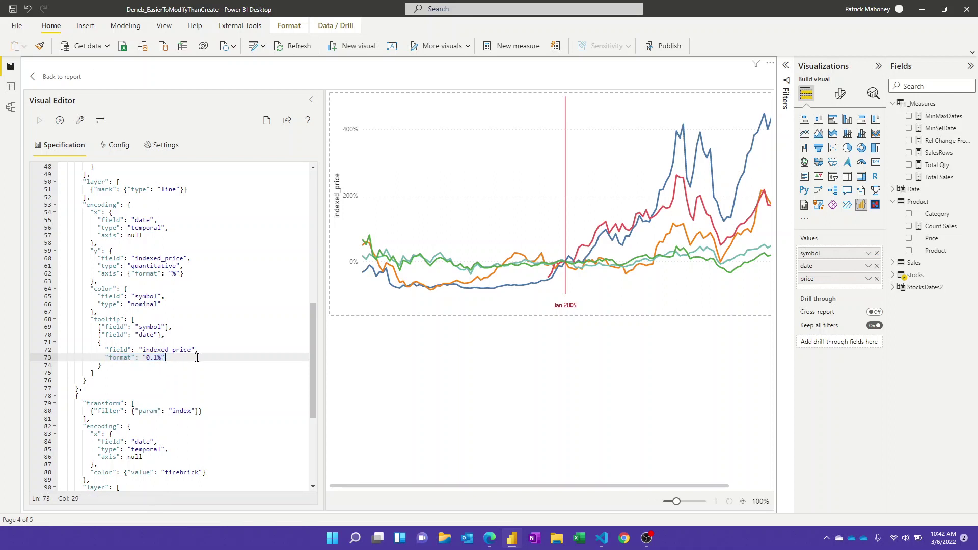
left_click(64, 78)
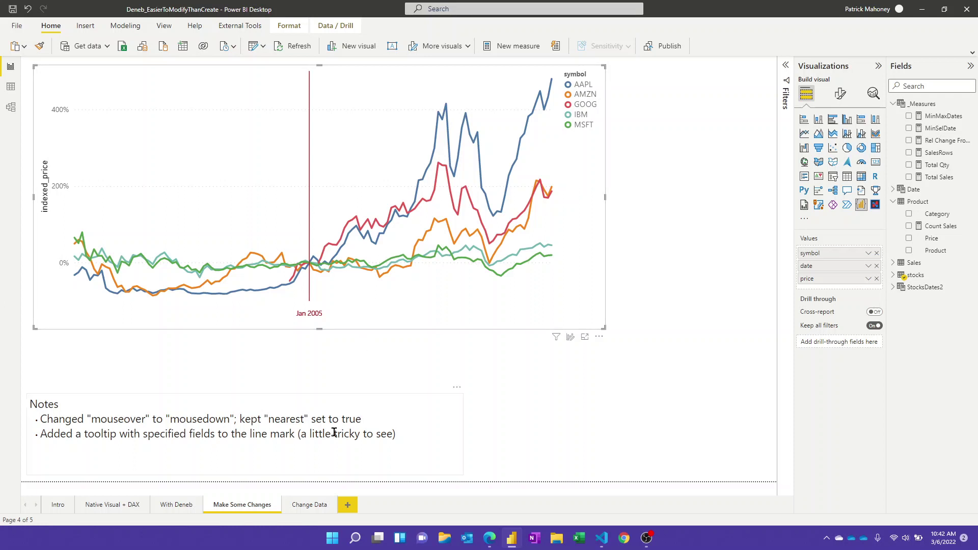
Step: Delete the existing product index chart from the Change Data page
left_click(312, 505)
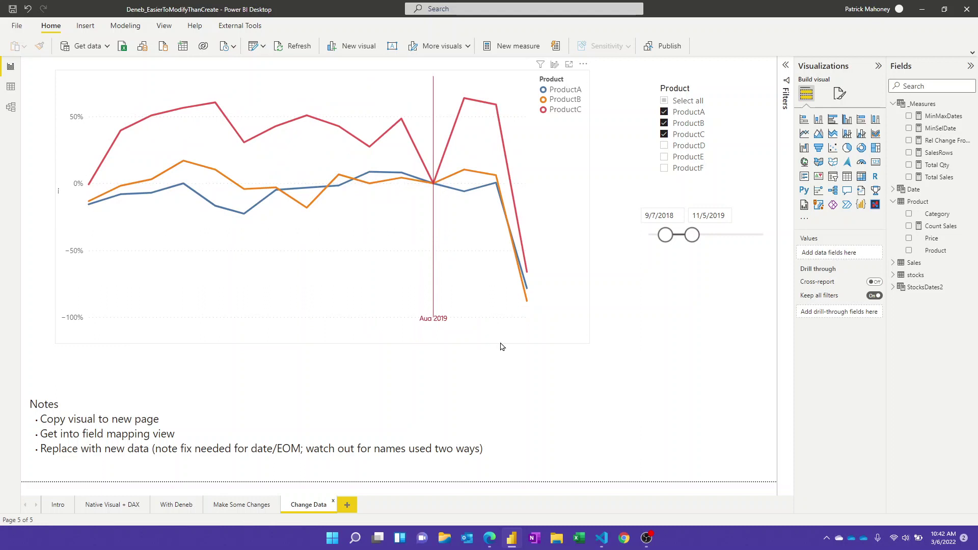
left_click(502, 346)
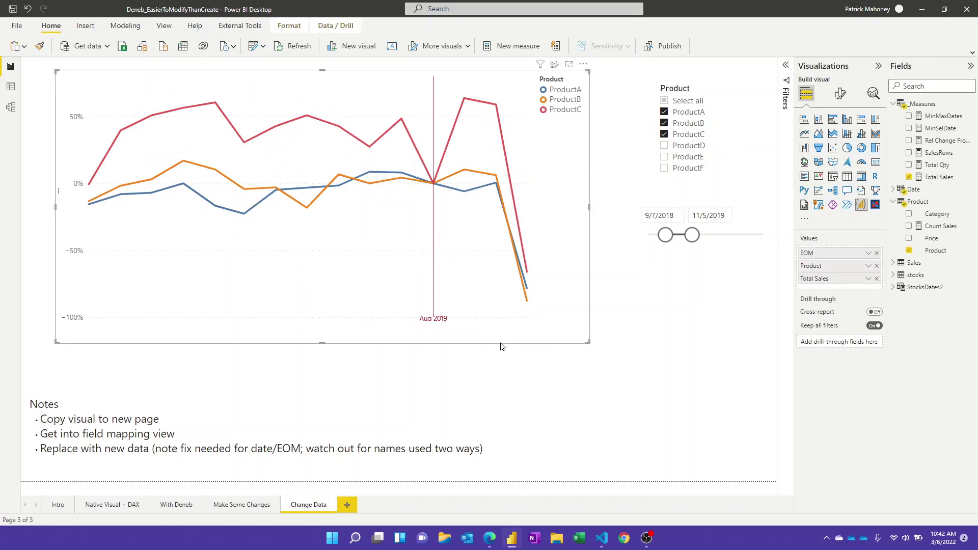
key("Delete")
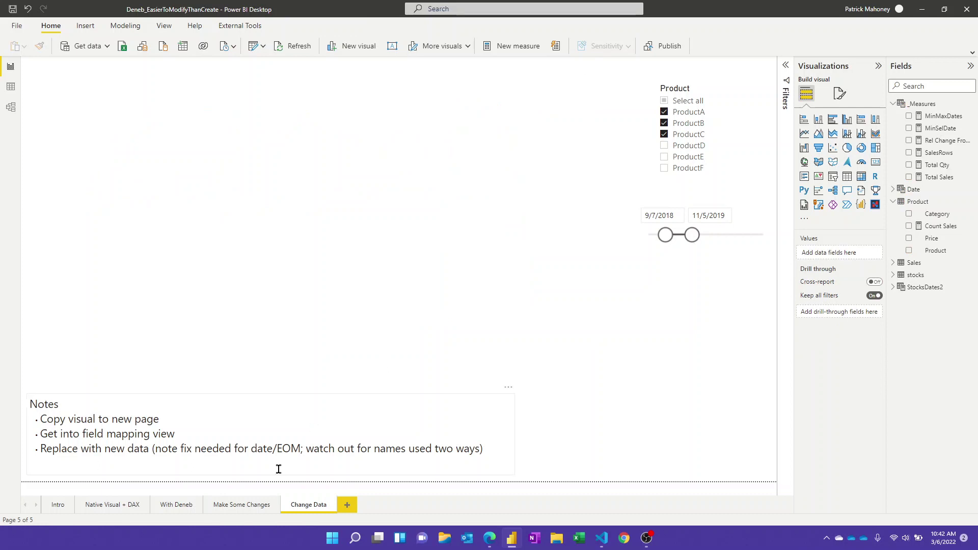
Step: Copy the modified Deneb index chart from the Make Some Changes page to the Change Data page
left_click(257, 506)
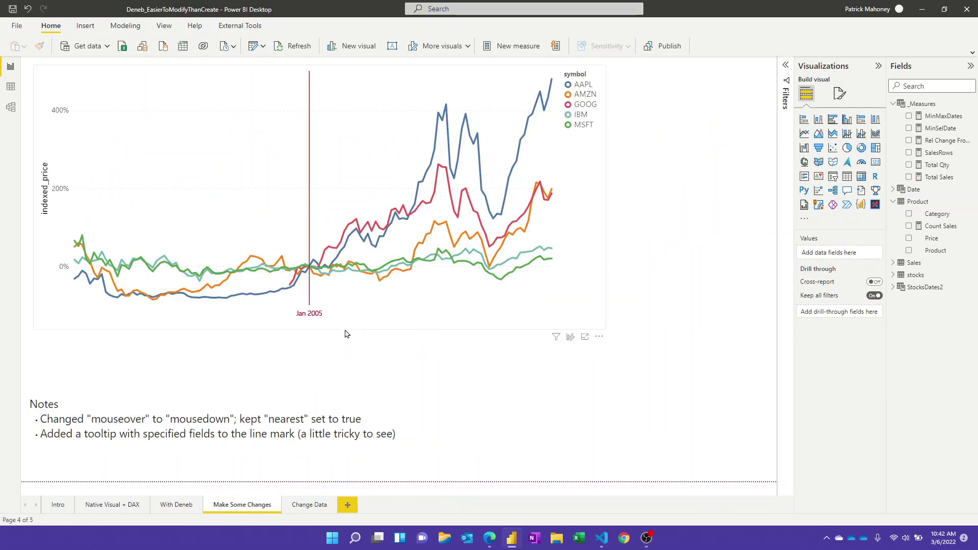
left_click(346, 331)
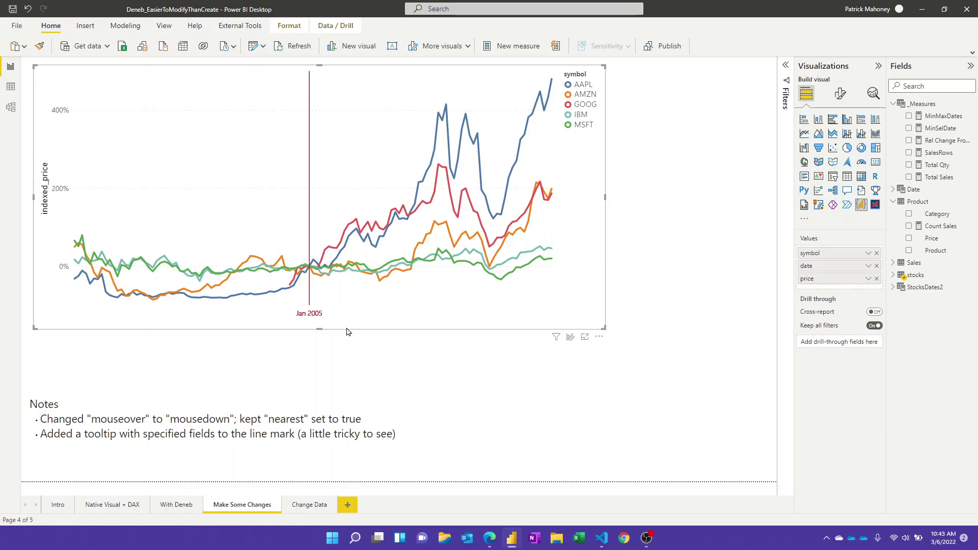
left_click(309, 505)
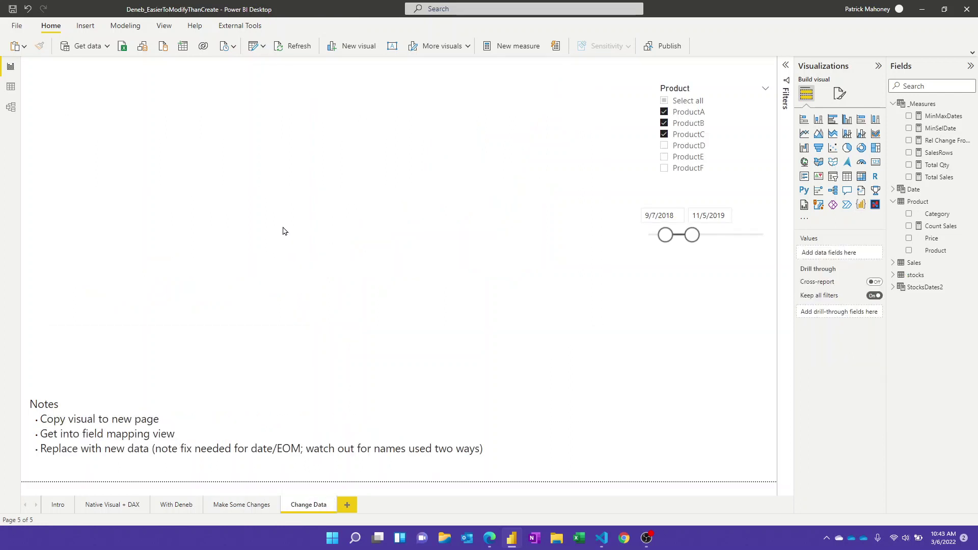
key("ctrl+v")
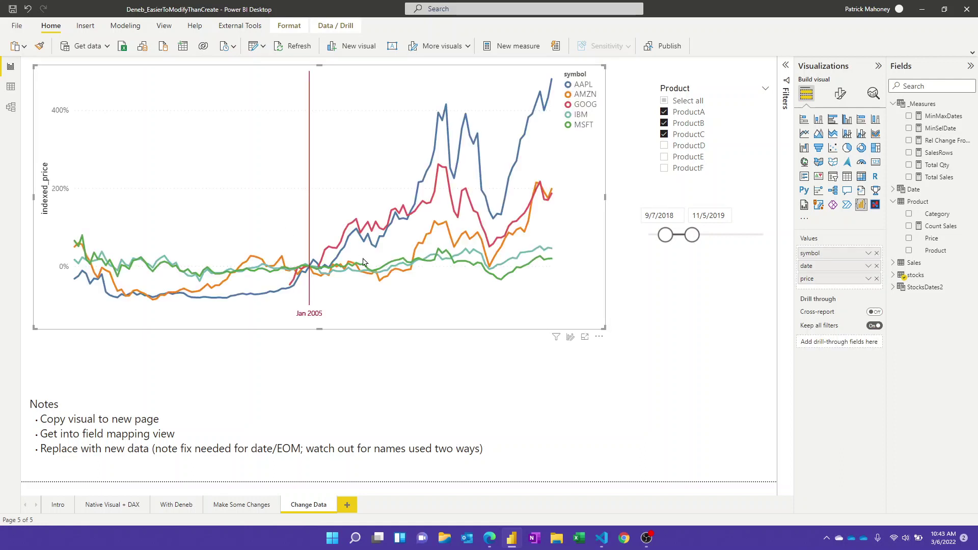
Step: Open the pasted Deneb chart for editing and bring up its specification field mapping
left_click(599, 337)
left_click(622, 349)
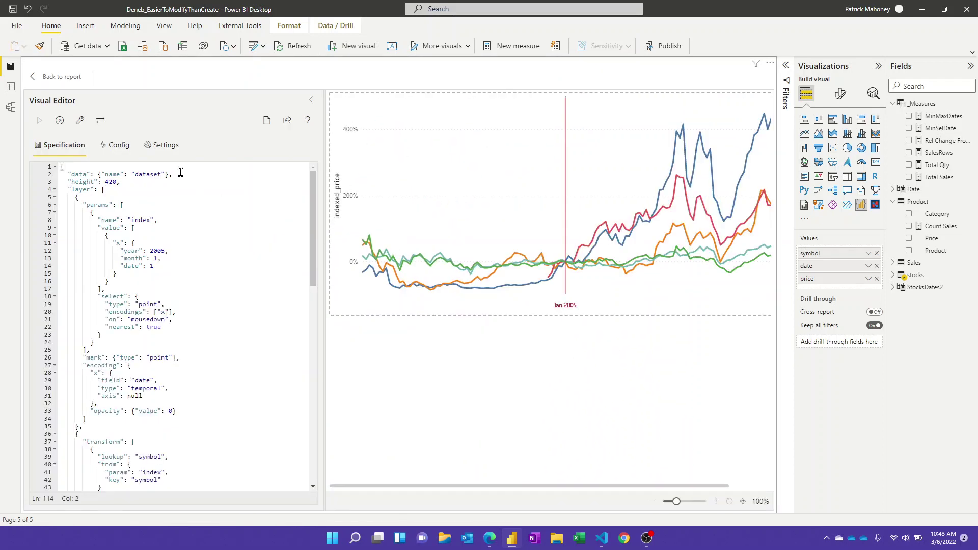
left_click(99, 124)
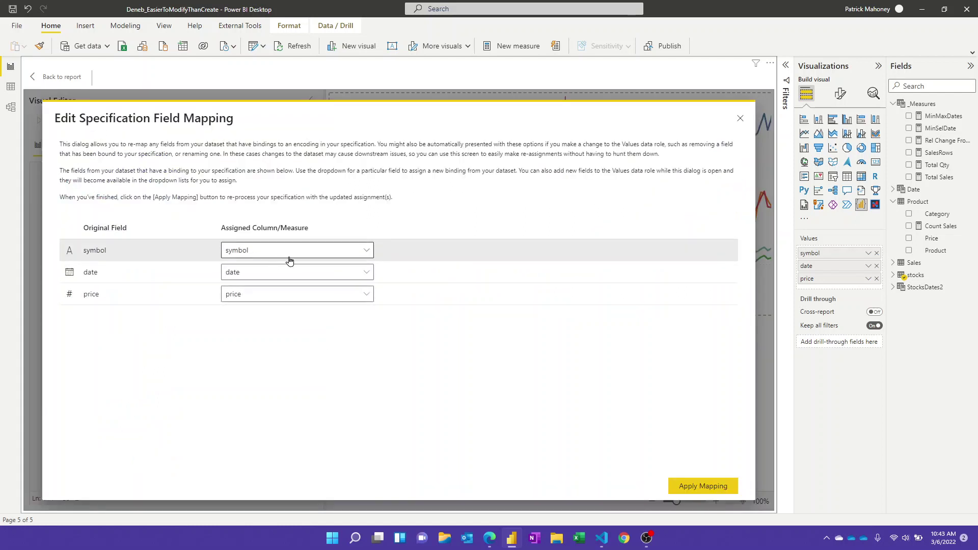
Step: Replace the chart's price, date and symbol values with Product, EOM from the Date table and the Total Sales measure
left_click(875, 279)
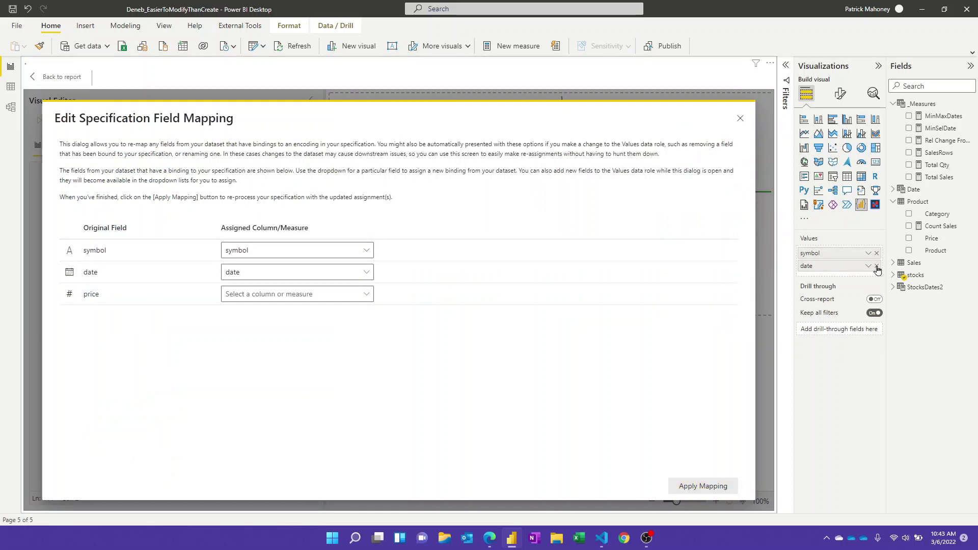
left_click(877, 266)
left_click(876, 253)
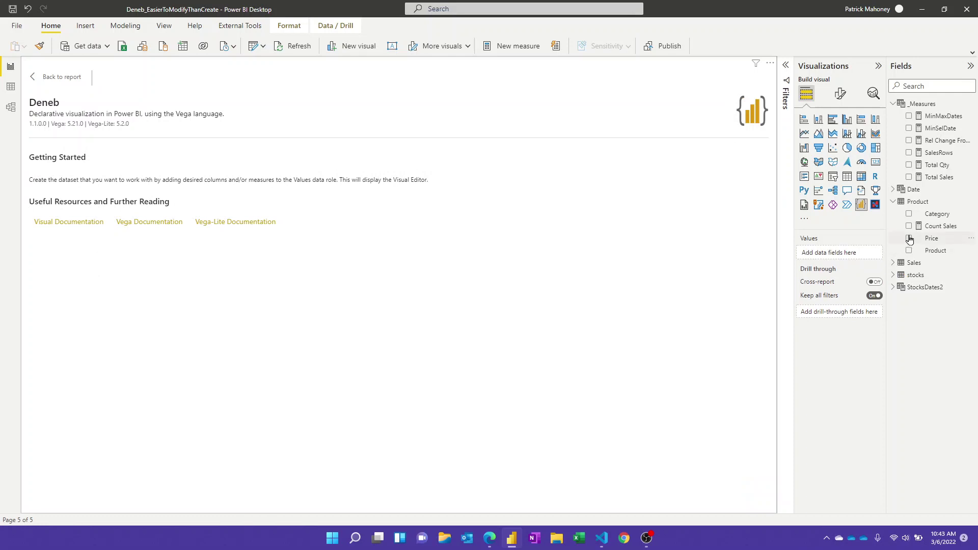
left_click(908, 250)
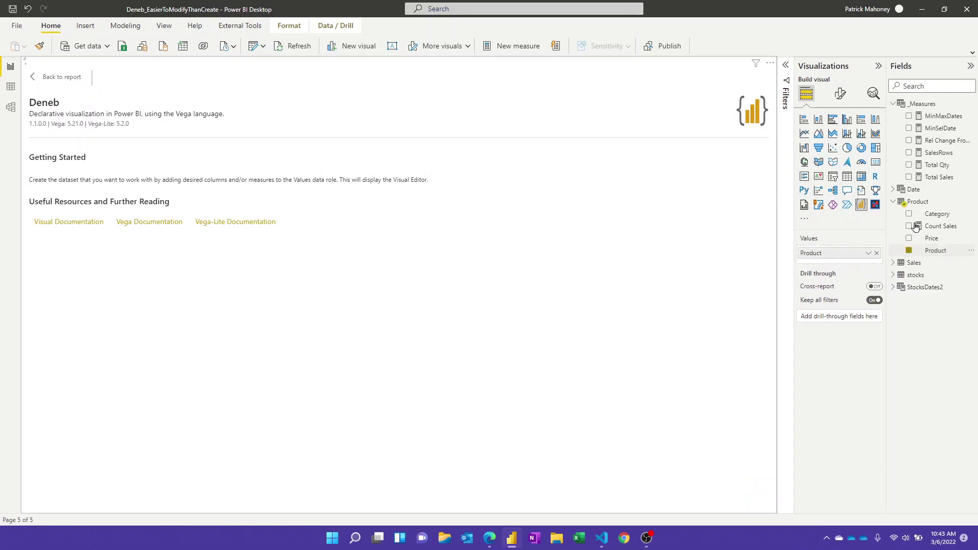
left_click(893, 189)
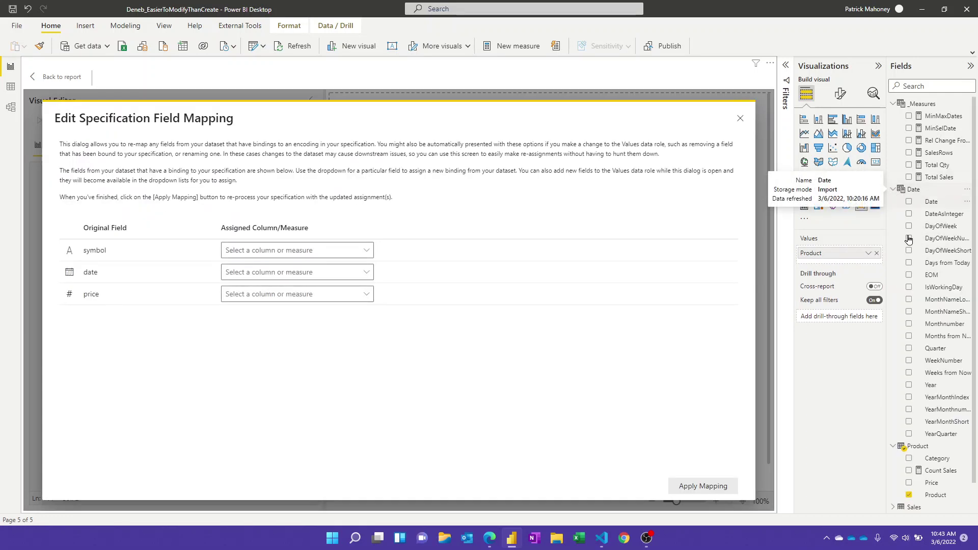
left_click(909, 275)
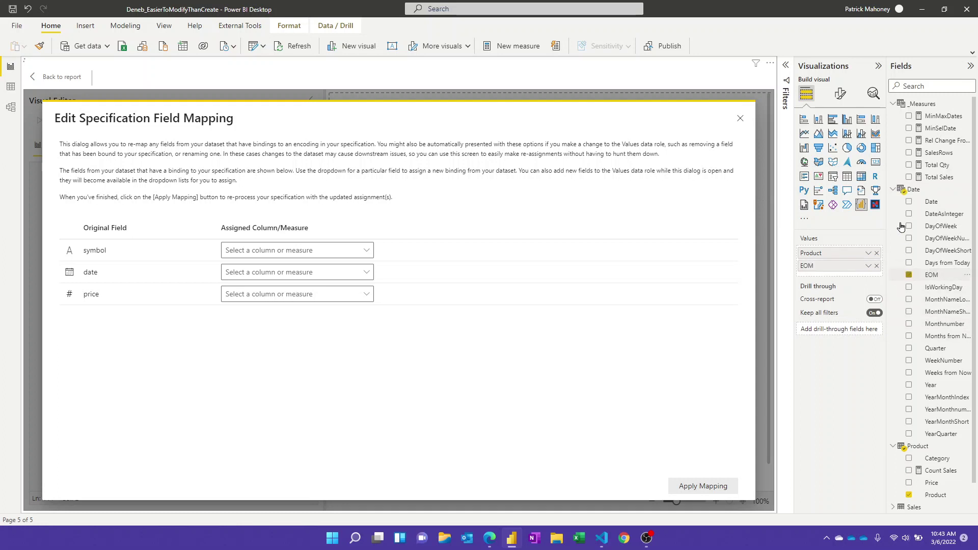
left_click(895, 191)
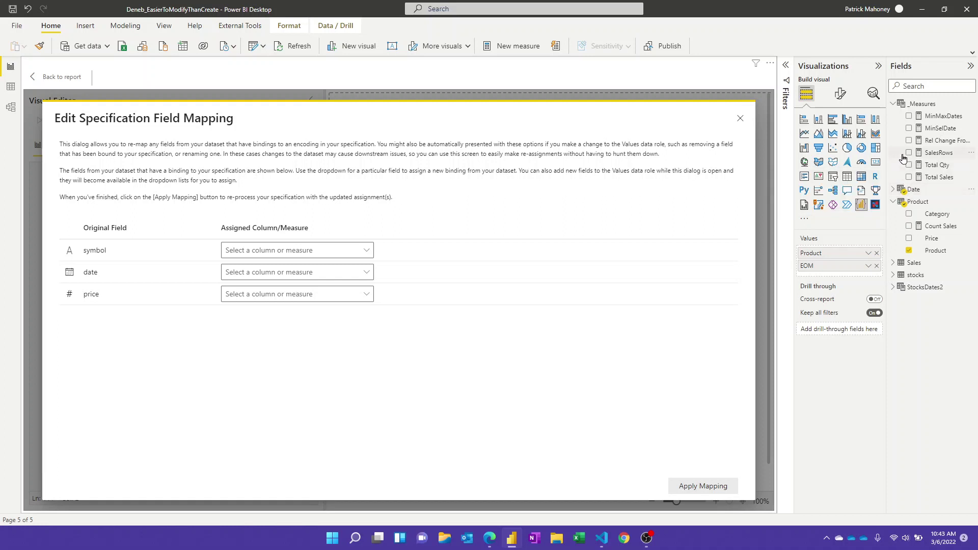
left_click(909, 178)
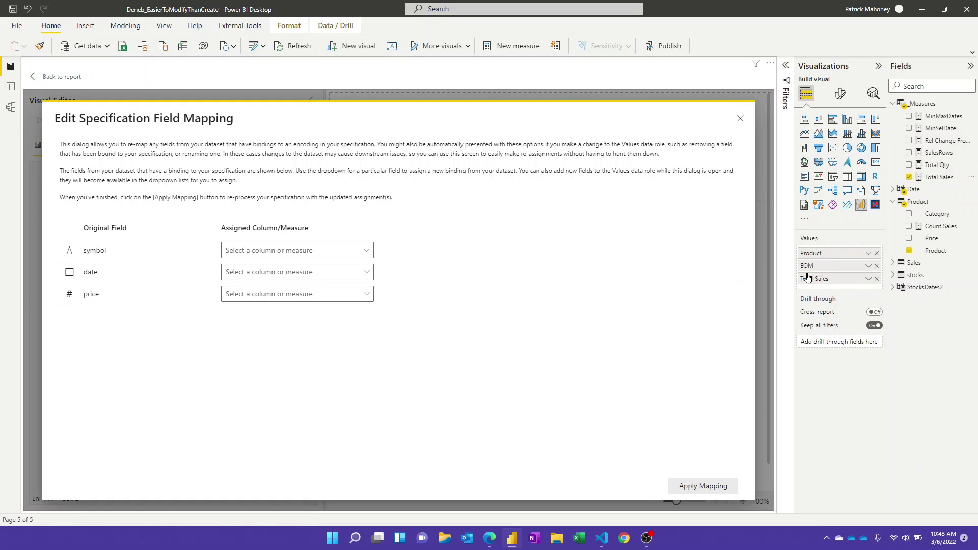
Step: Map symbol to Product, date to EOM and price to Total Sales, and apply the mapping to the specification
left_click(367, 252)
left_click(295, 270)
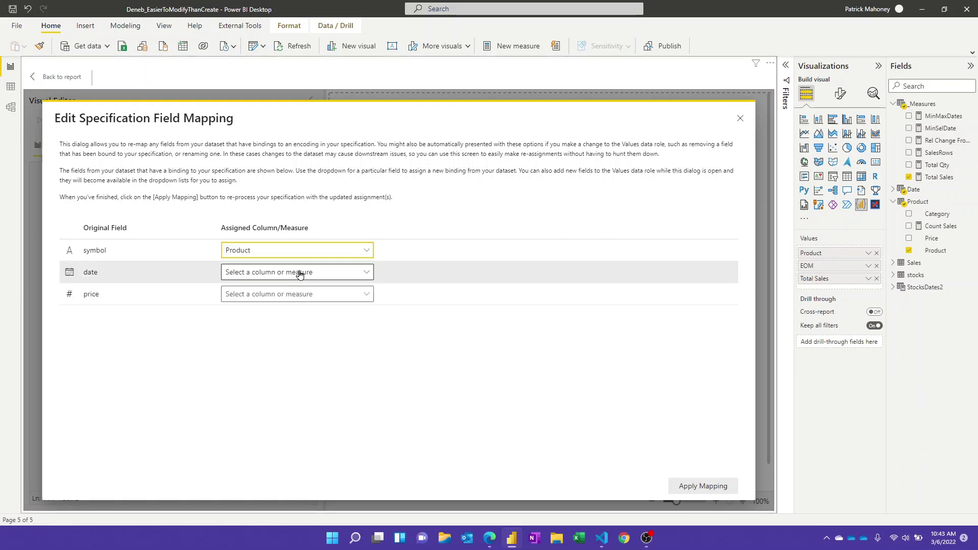
left_click(295, 273)
left_click(256, 305)
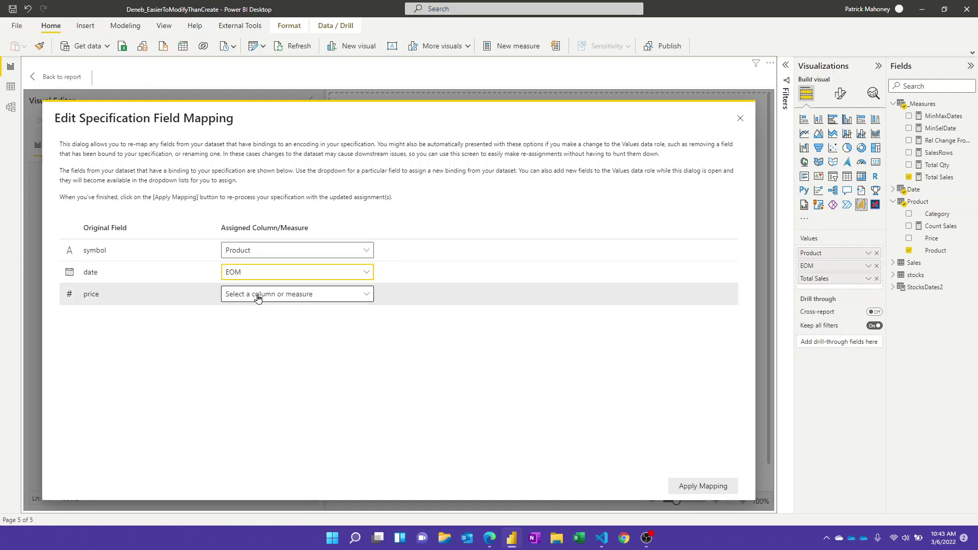
left_click(258, 294)
left_click(251, 348)
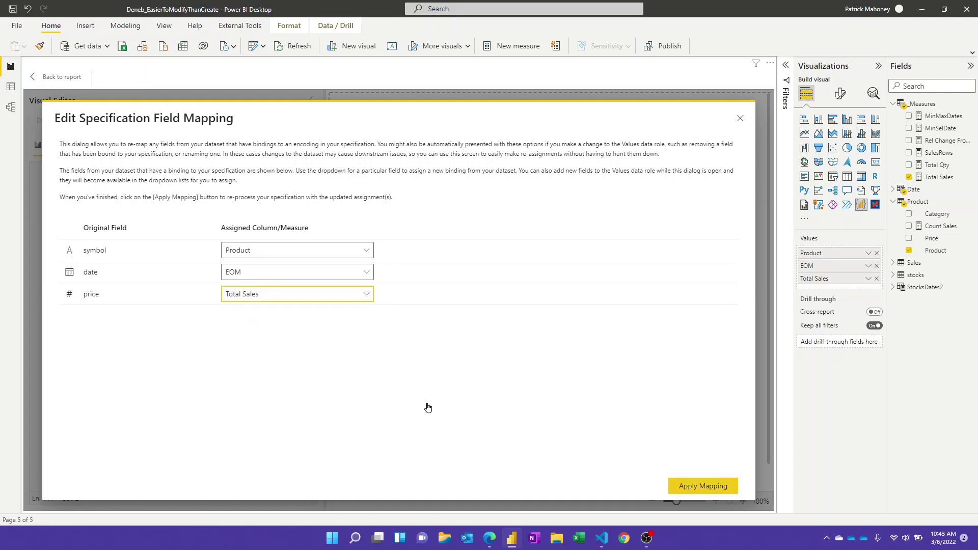
left_click(694, 488)
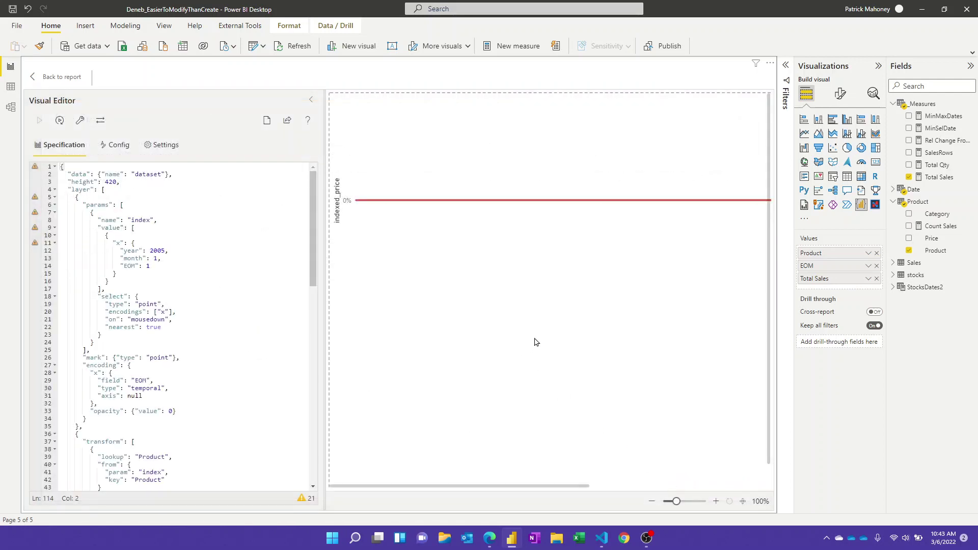
Step: Test the remapped chart preview by setting its index date at several points, including Apr 2019 and Feb 2019
left_click(514, 259)
left_click(578, 256)
left_click(668, 252)
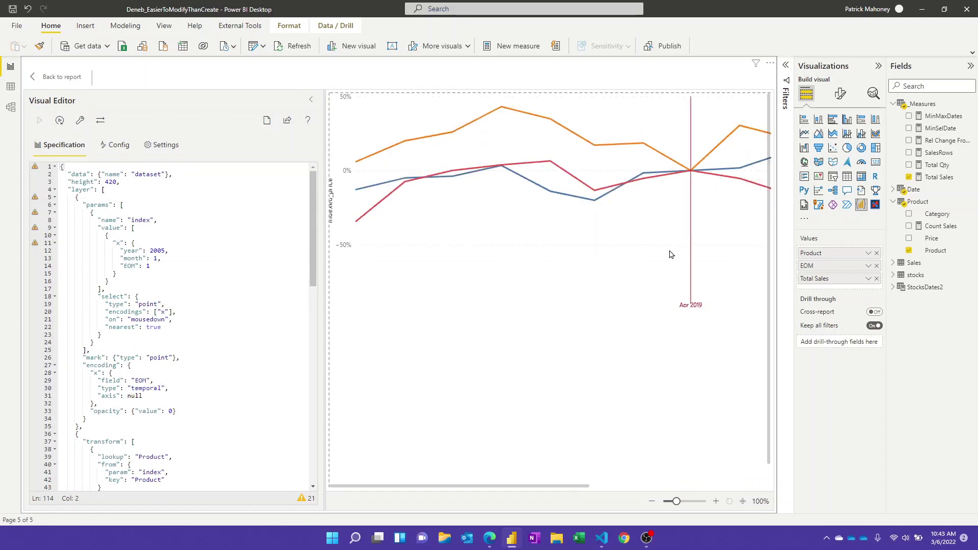
left_click(595, 266)
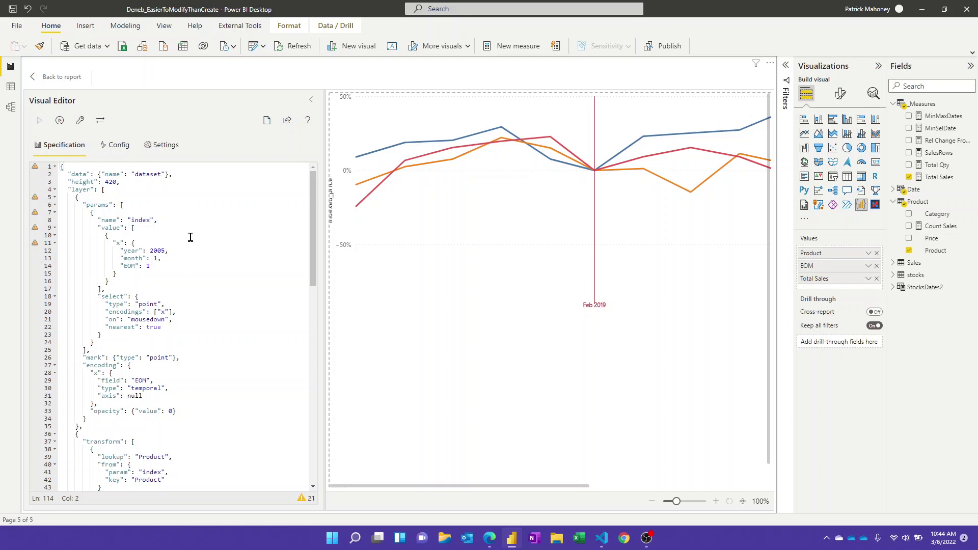
Step: Rename the "EOM" key in the index parameter's x value to "date" and format the specification's JSON
mouse_move(59, 249)
left_click(129, 267)
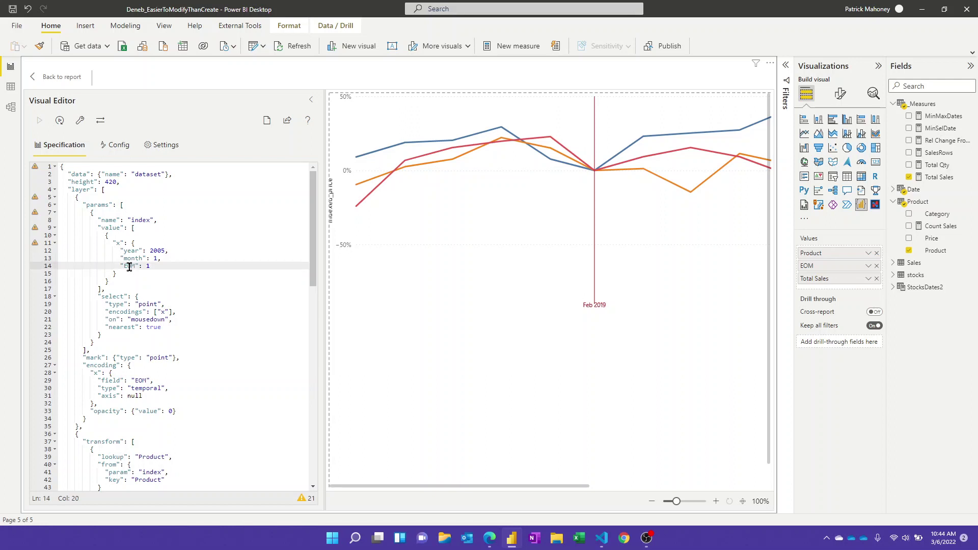
double_click(129, 267)
type("date")
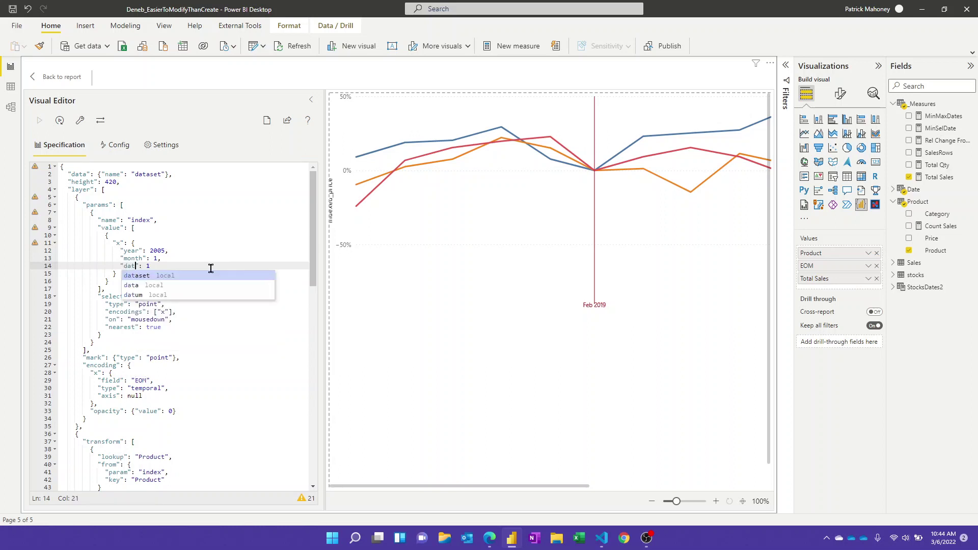
left_click(197, 263)
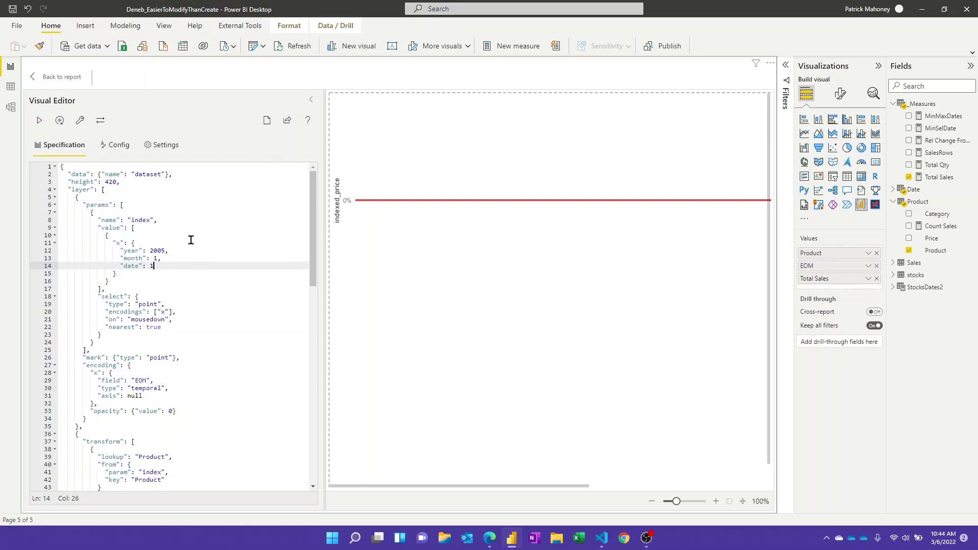
left_click(80, 121)
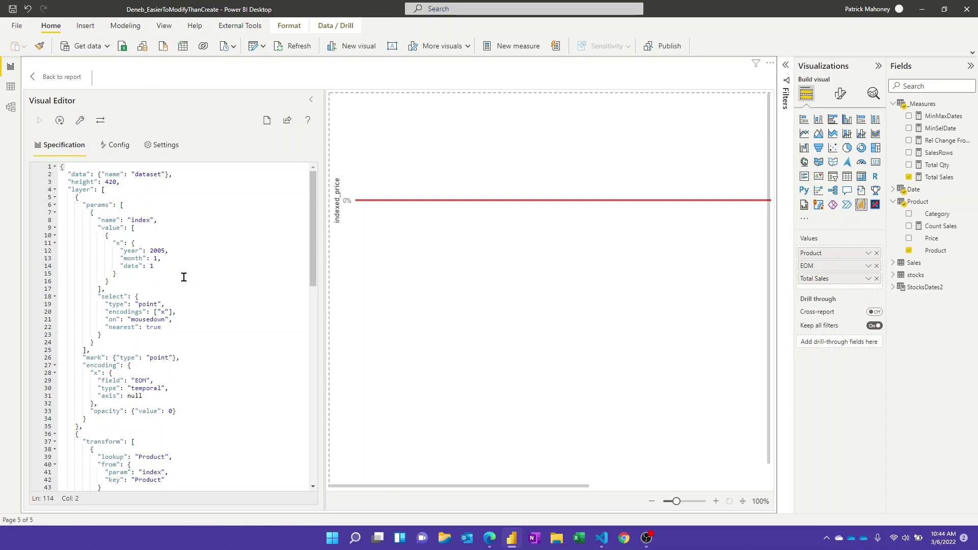
Step: Review the remapped transform and encoding sections of the specification, return to the report and deselect the chart
scroll(183, 277, "down", 8)
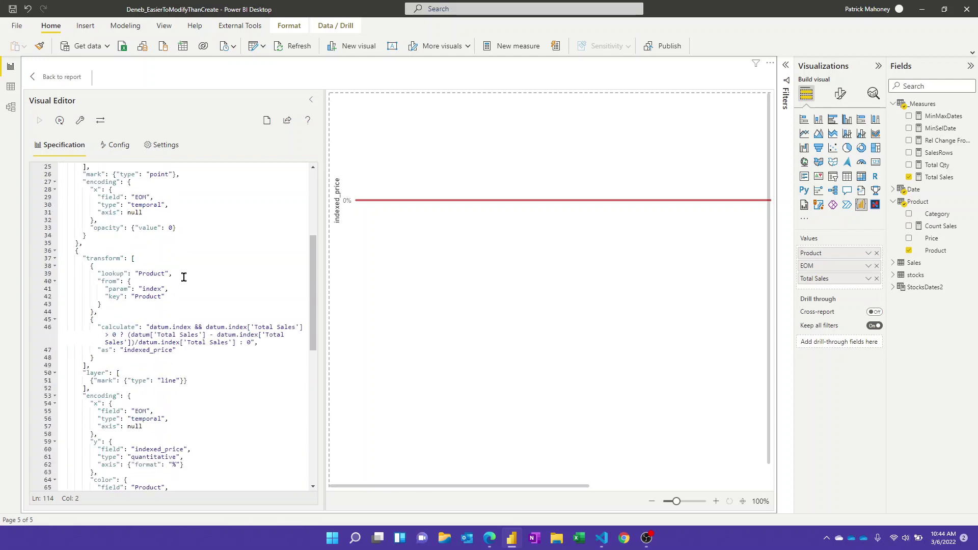
scroll(184, 277, "down", 1)
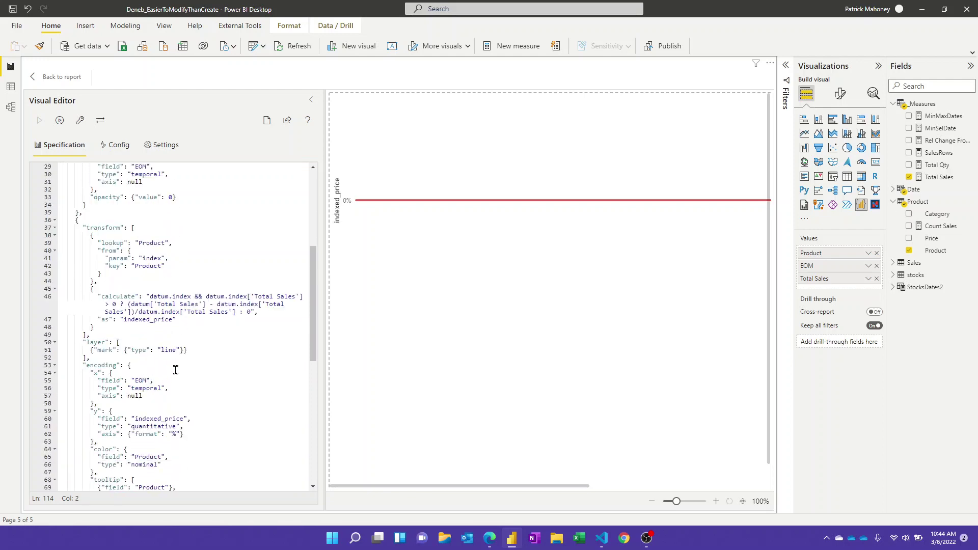
scroll(176, 369, "up", 9)
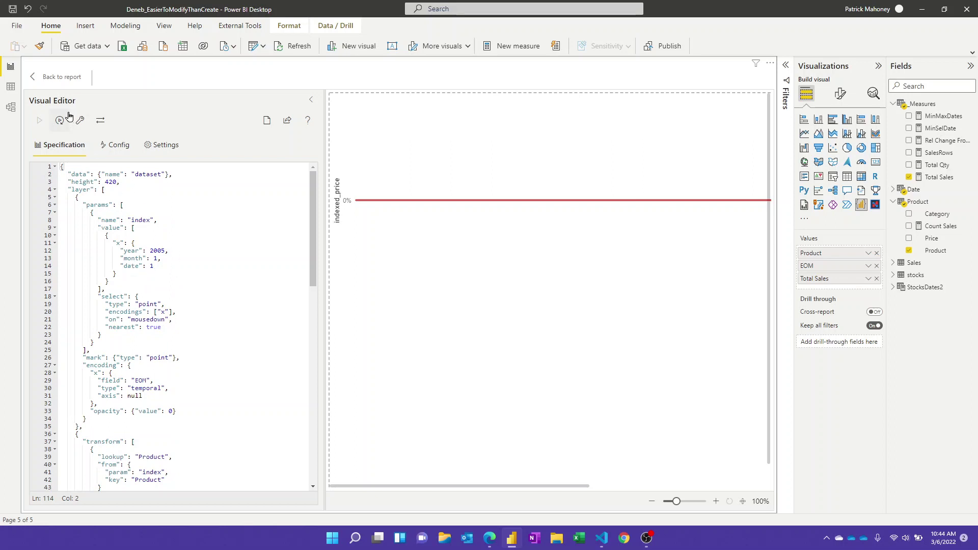
left_click(56, 77)
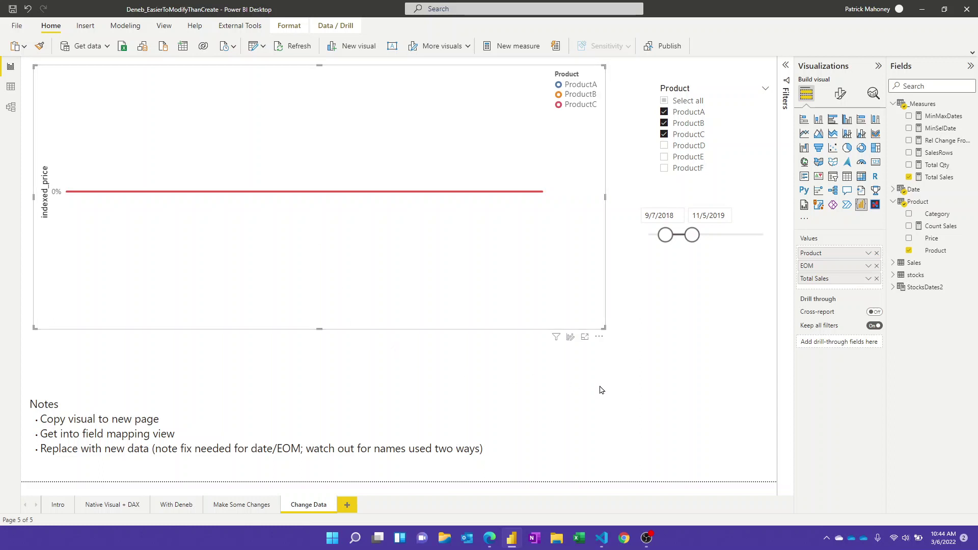
left_click(593, 395)
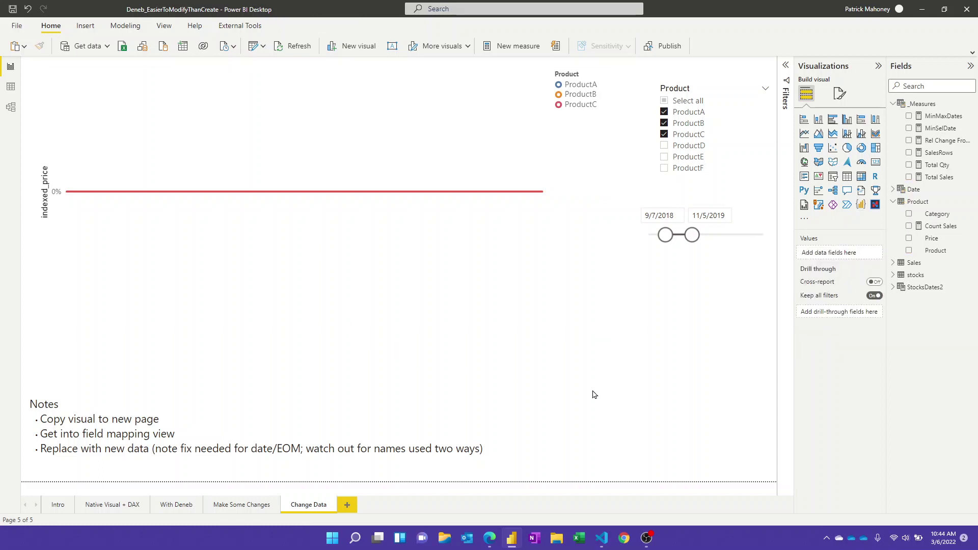